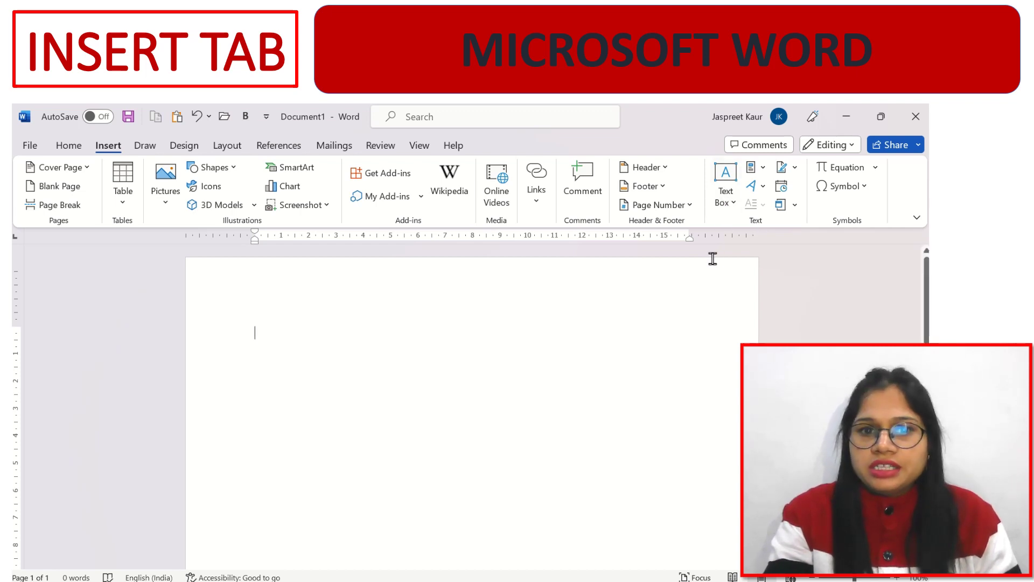
- Insert a Sidebar-design text box from the built-in Text Box gallery
click(727, 187)
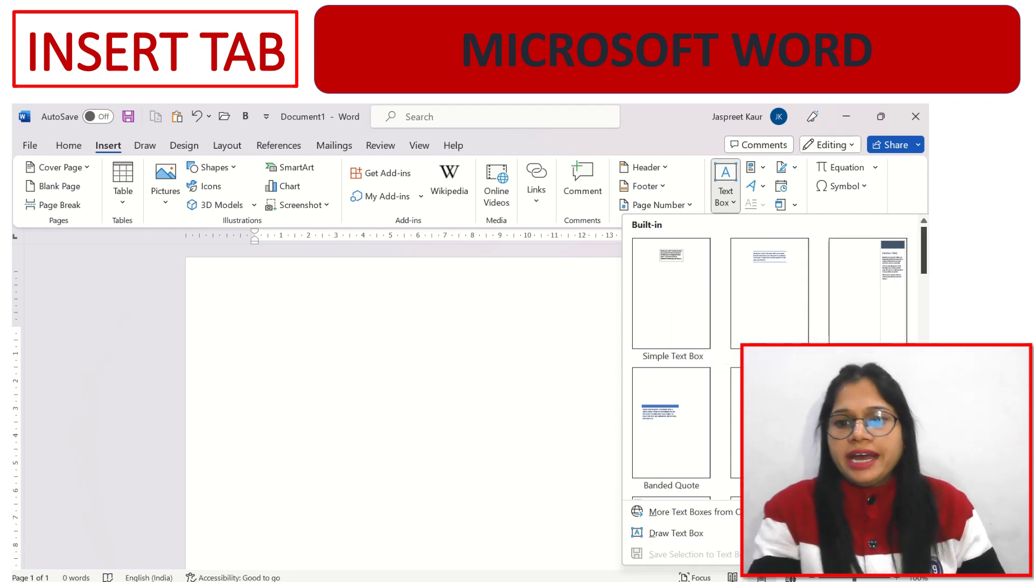
drag(924, 272, 924, 442)
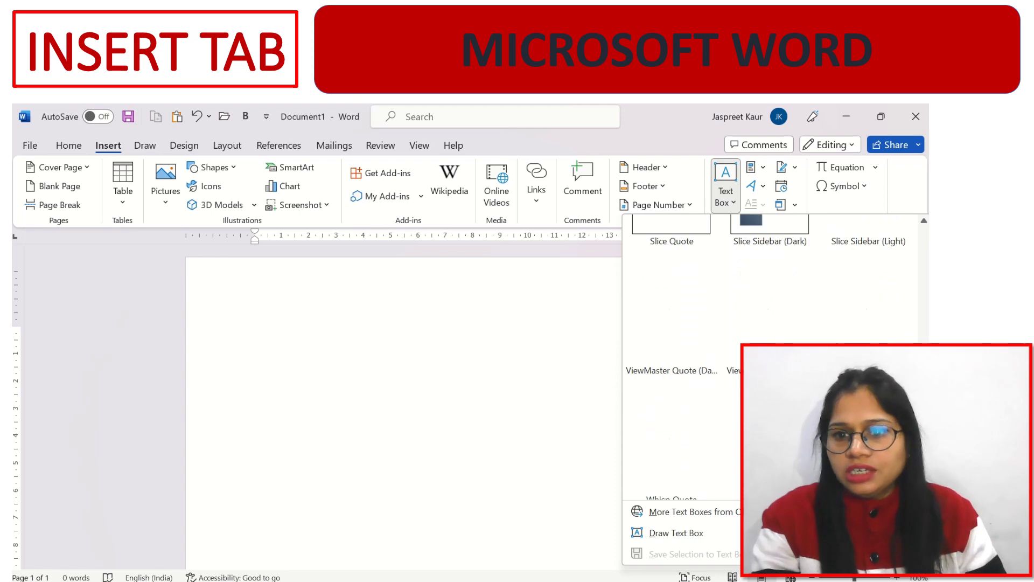
click(770, 420)
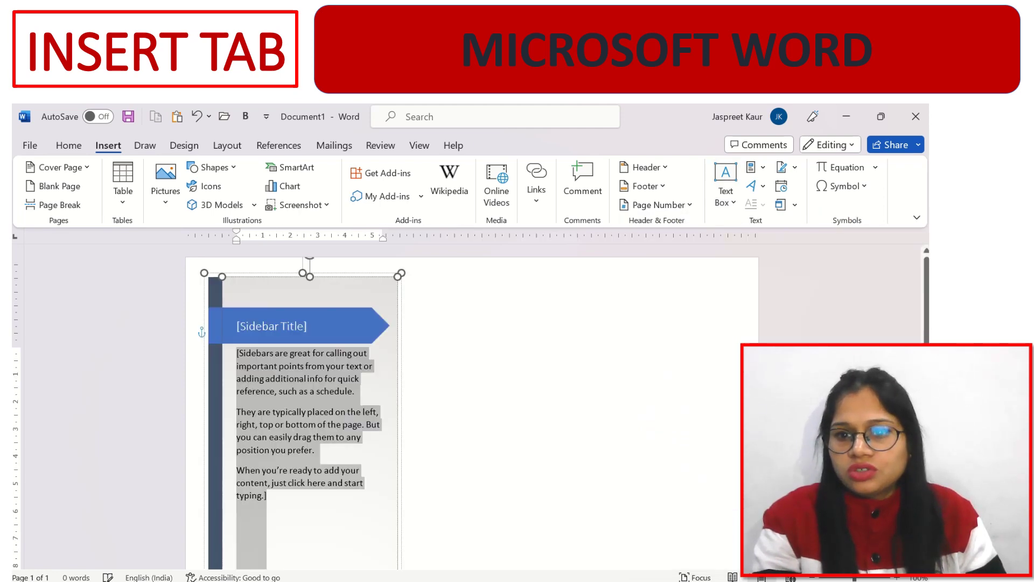
- Select the sidebar's title arrow and body placeholder, then reopen and close the Text Box gallery
click(275, 328)
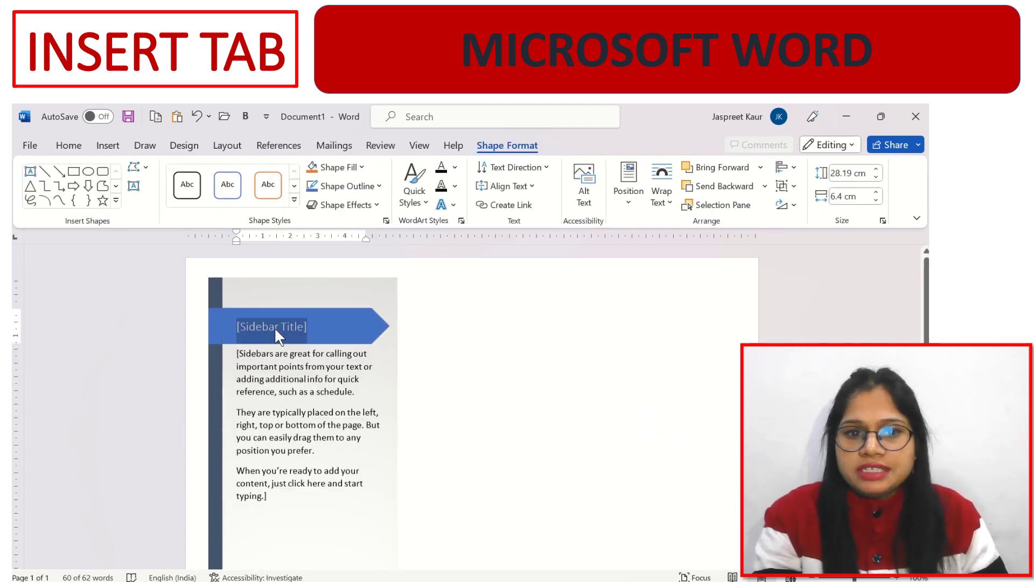
click(290, 399)
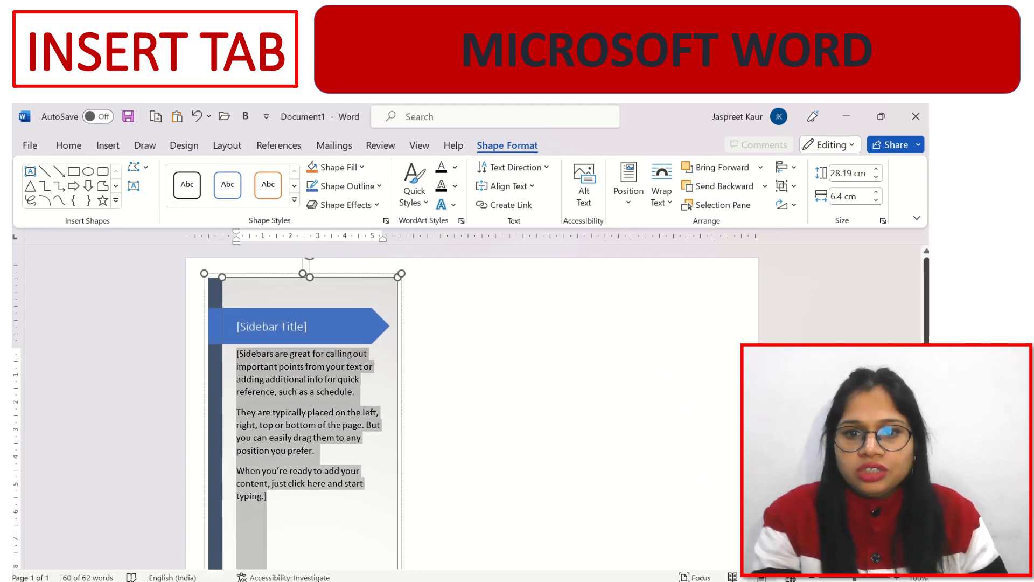
mouse_move(928, 294)
mouse_down()
mouse_move(928, 335)
mouse_move(928, 293)
mouse_up()
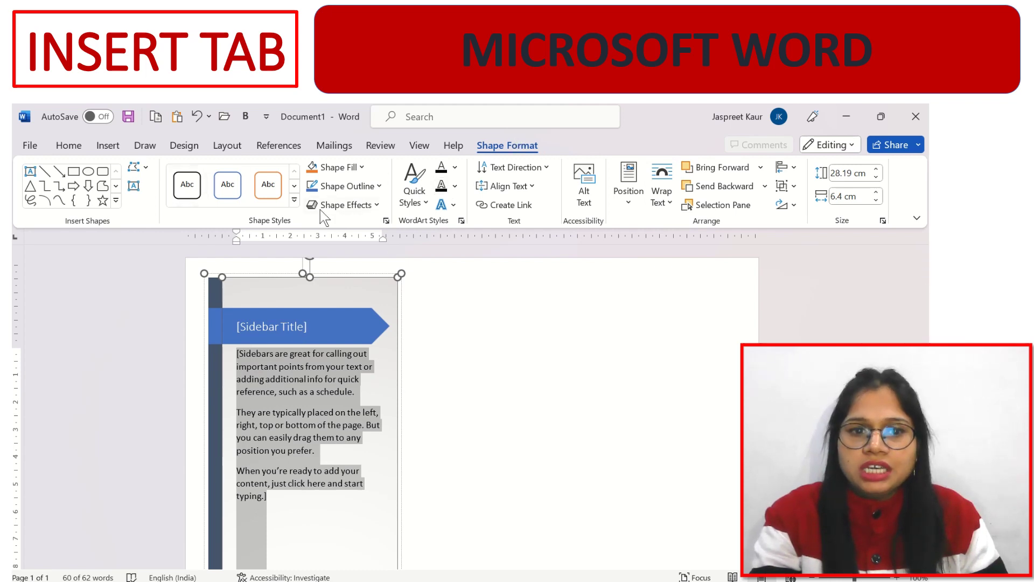
click(272, 326)
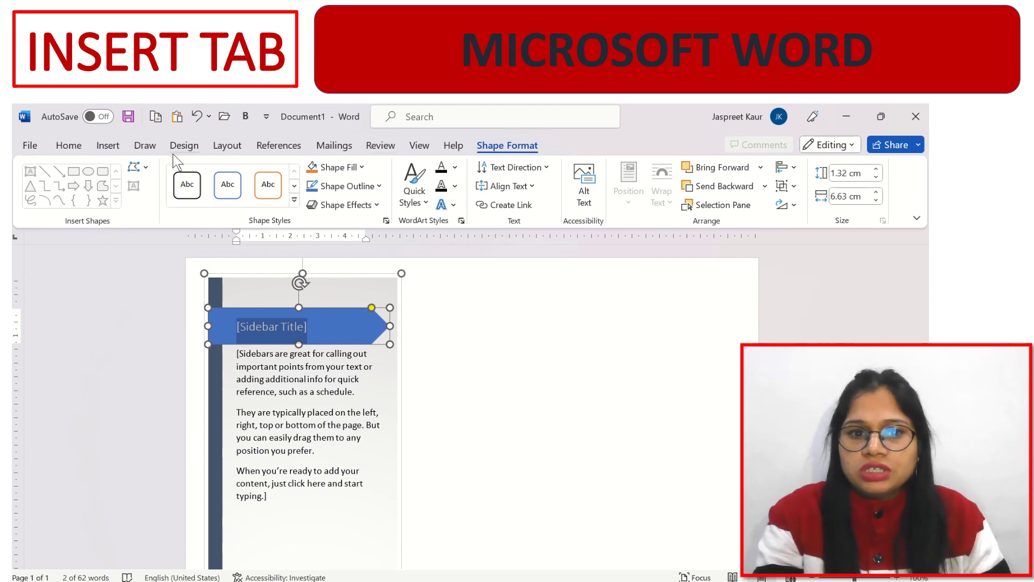
click(102, 145)
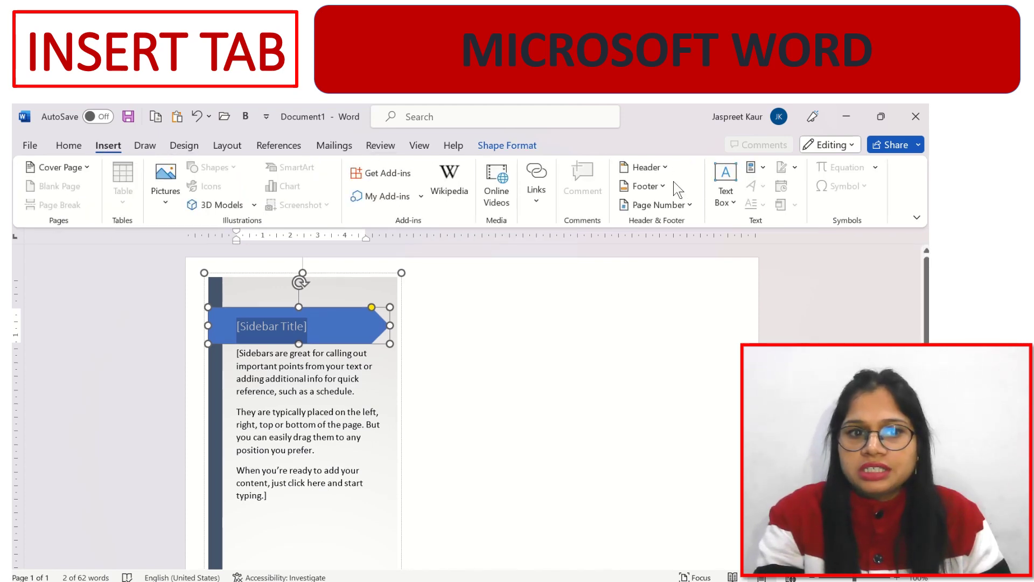
click(726, 194)
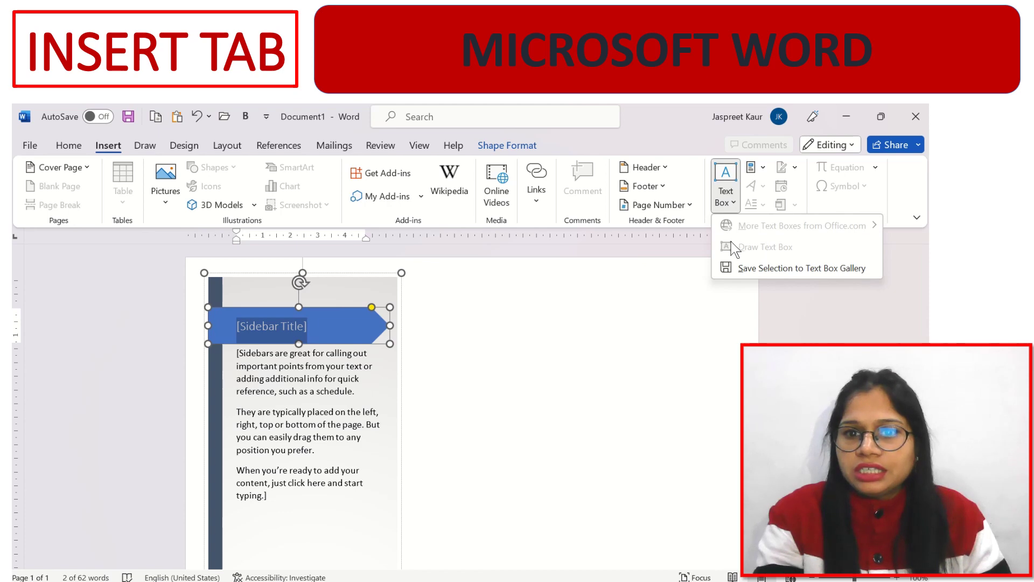
click(584, 314)
- Insert a Quote-design text box, then cut it from the page
click(486, 330)
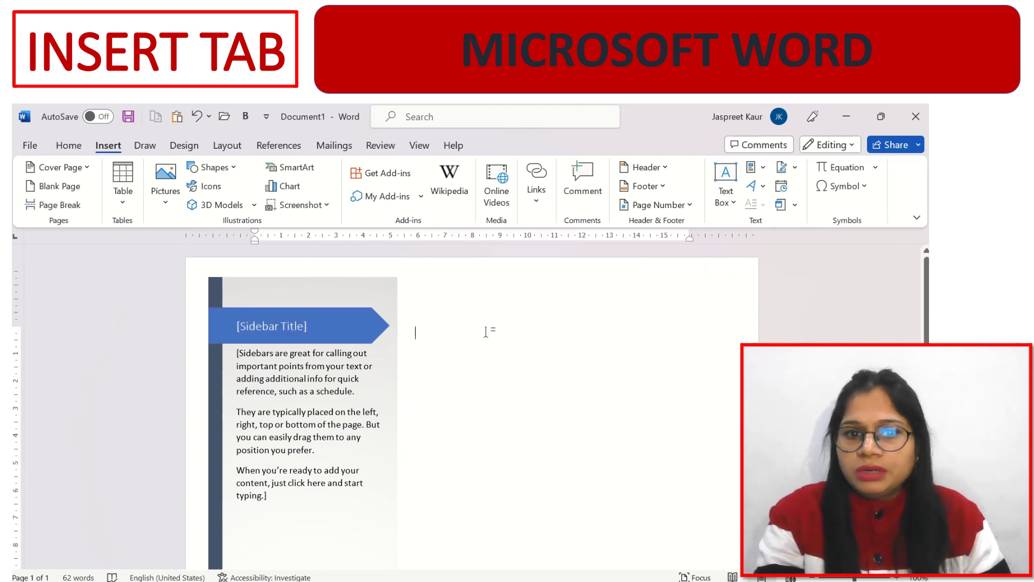
click(727, 193)
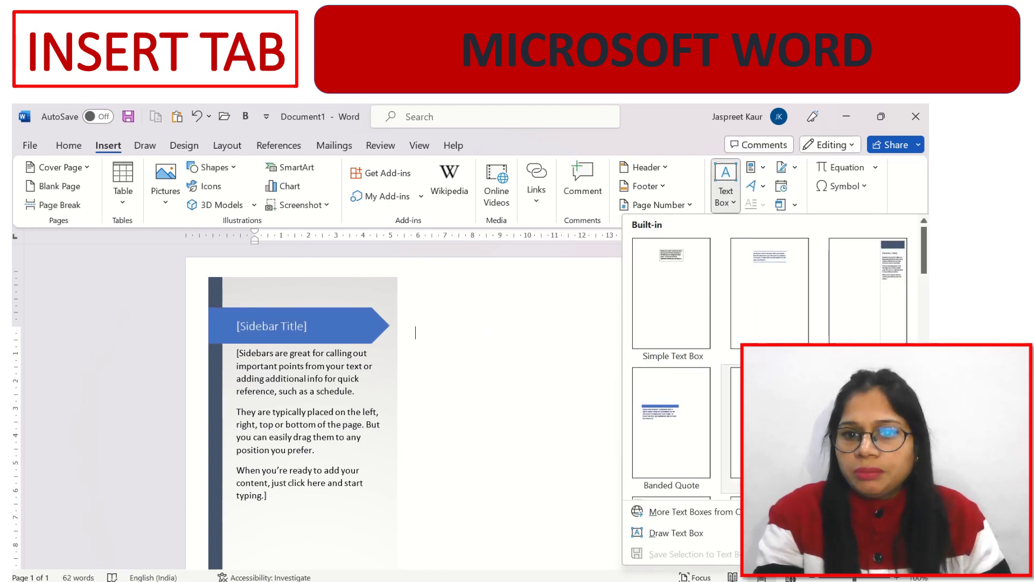
click(671, 423)
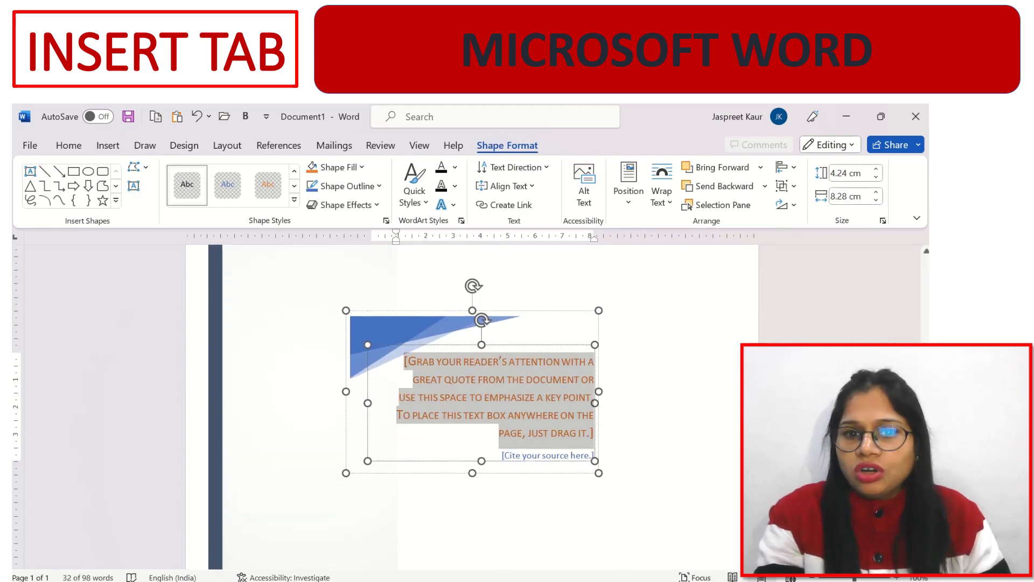
scroll(473, 361, up, 3)
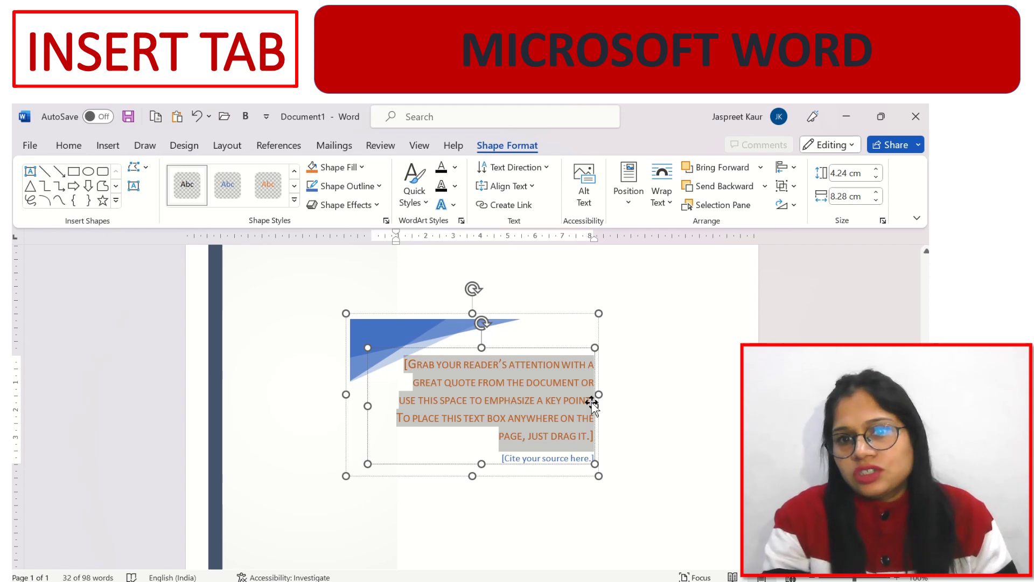
right_click(462, 316)
click(509, 290)
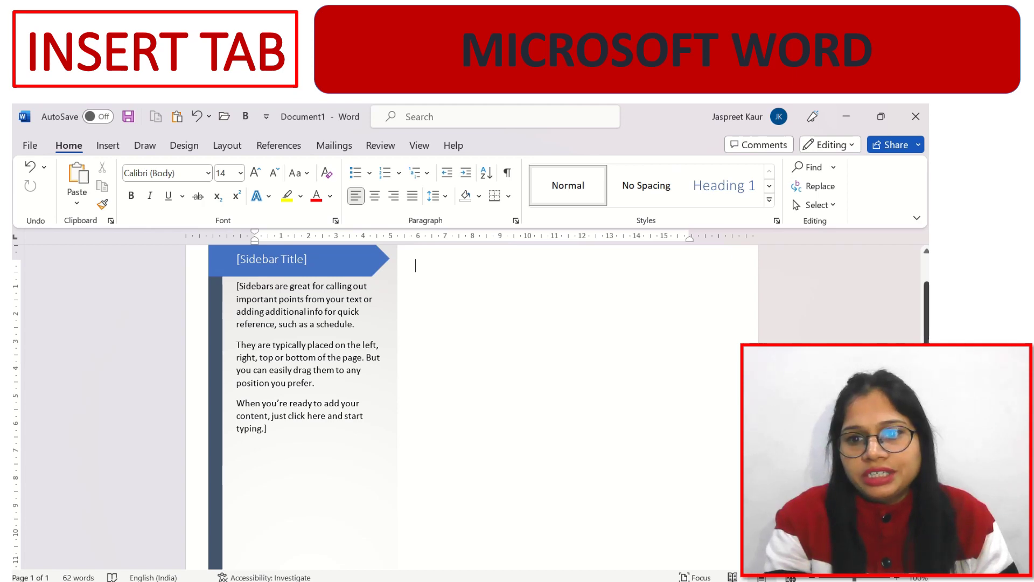
- Select the sidebar text box and cut it, leaving the page blank
scroll(472, 404, up, 2)
click(297, 300)
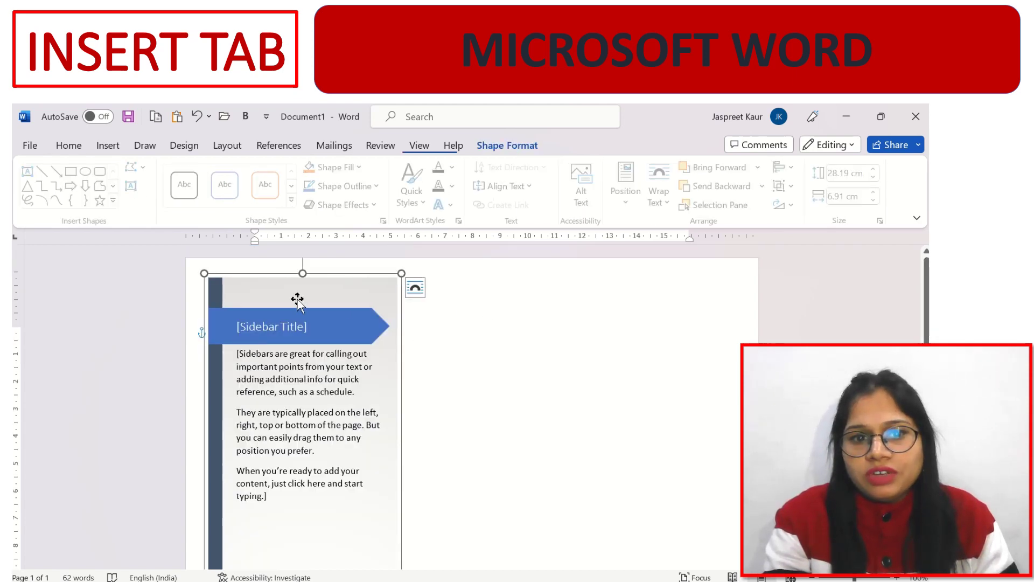
right_click(296, 271)
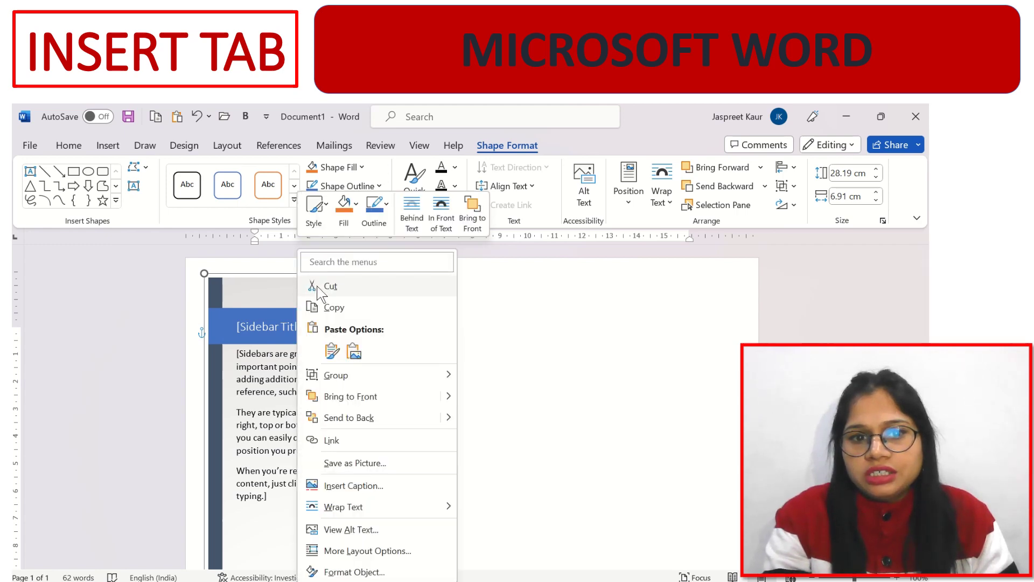
click(318, 288)
- Generate five paragraphs of sample text with =rand()
click(109, 155)
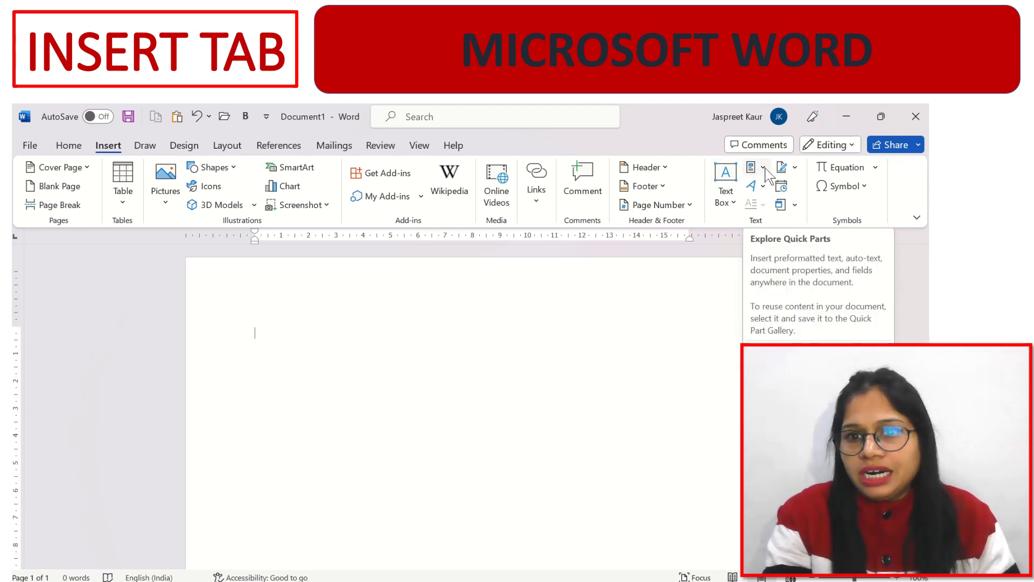
click(764, 167)
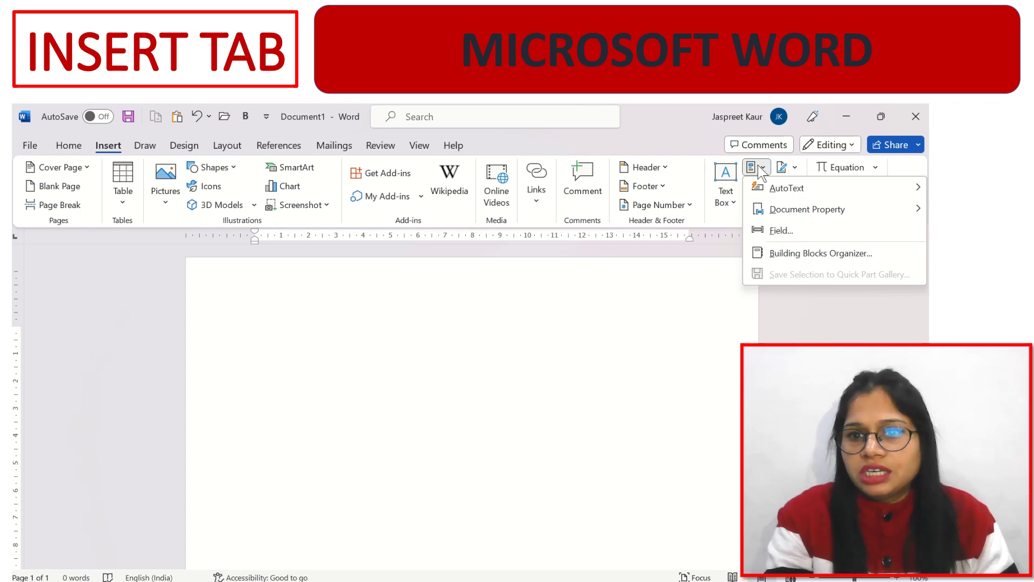
click(277, 300)
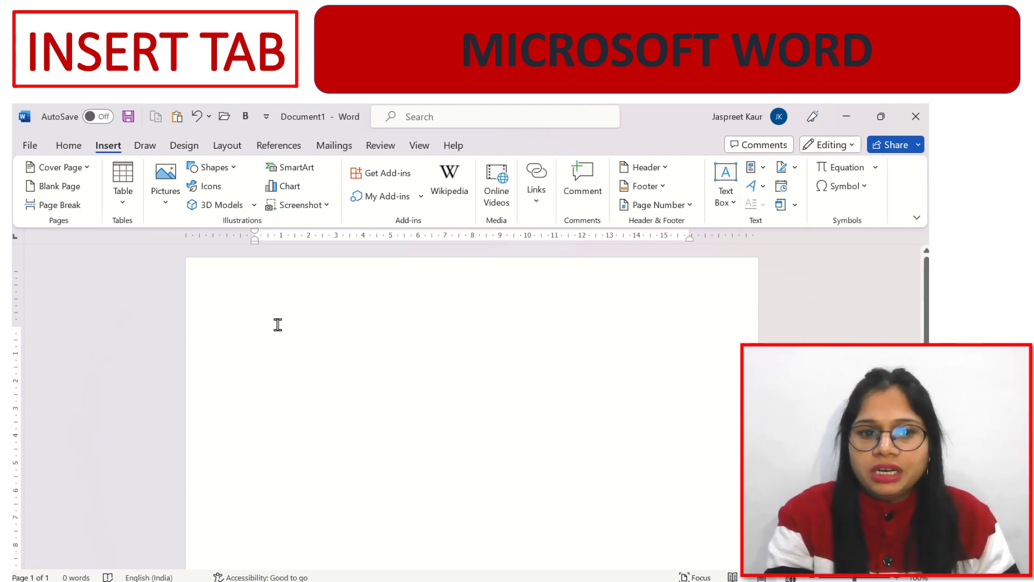
text(=rand()
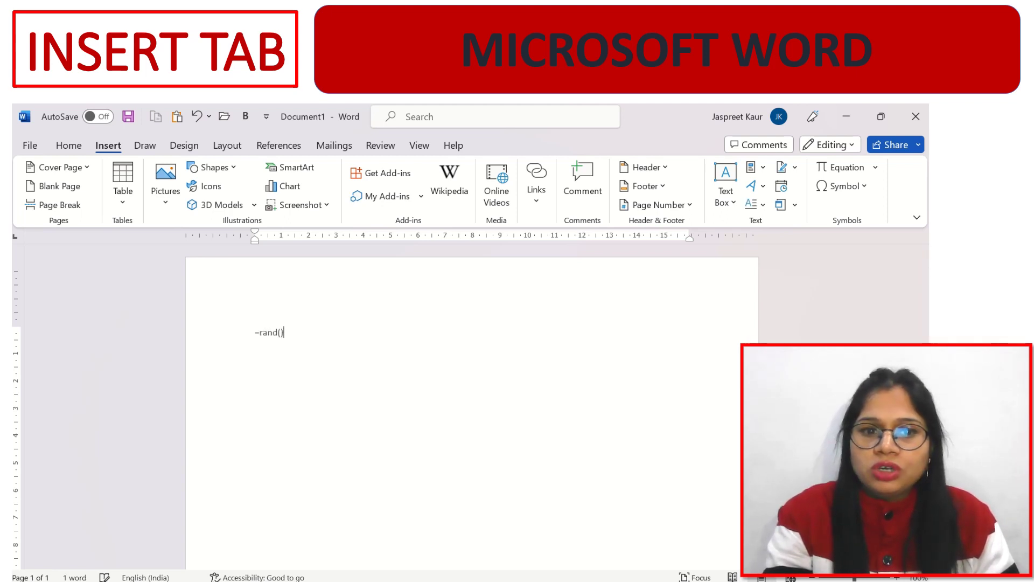
key(Return)
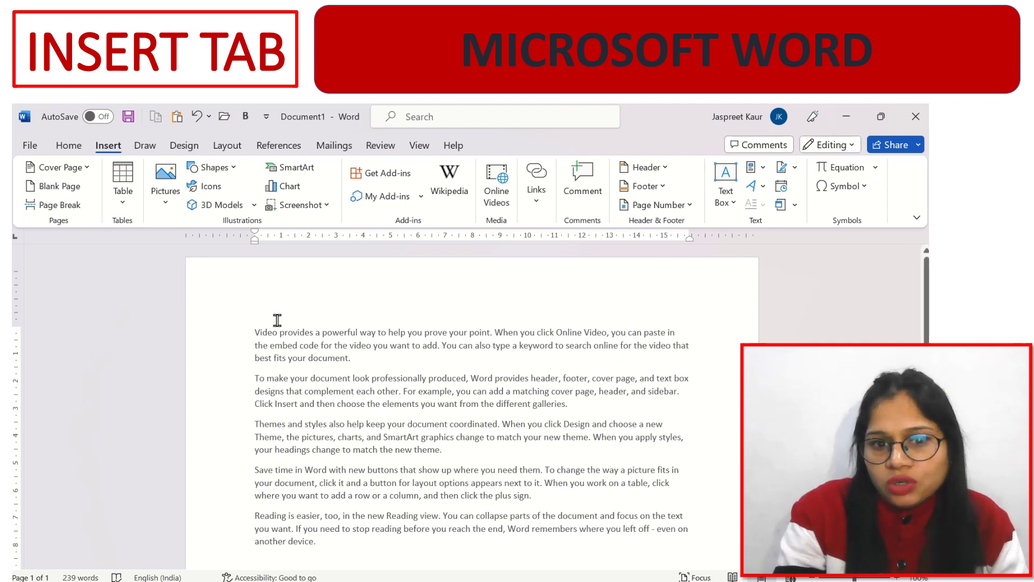
- Delete the first sample sentence and select the new first sentence for Quick Parts
drag(250, 331, 499, 331)
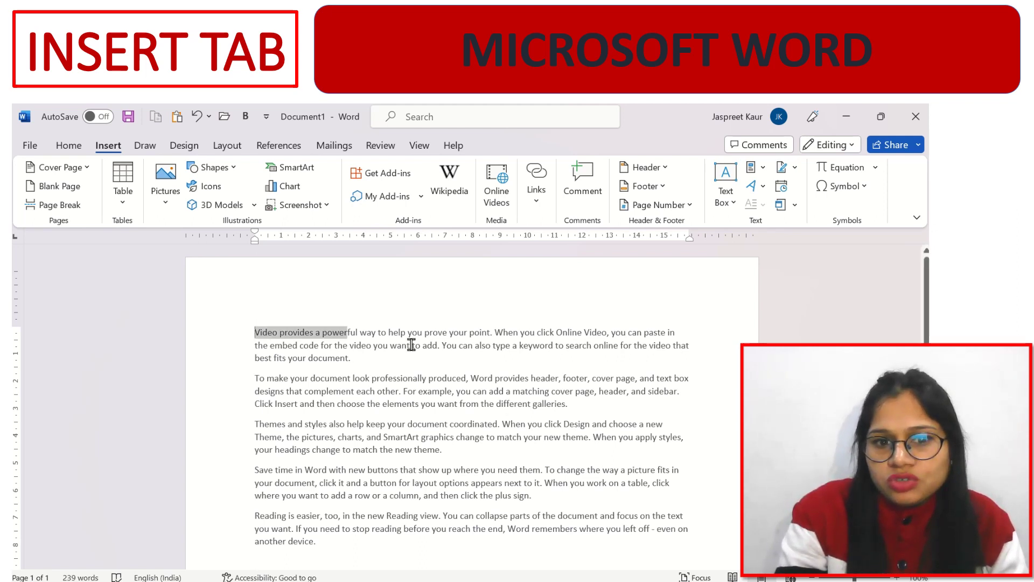
key(Delete)
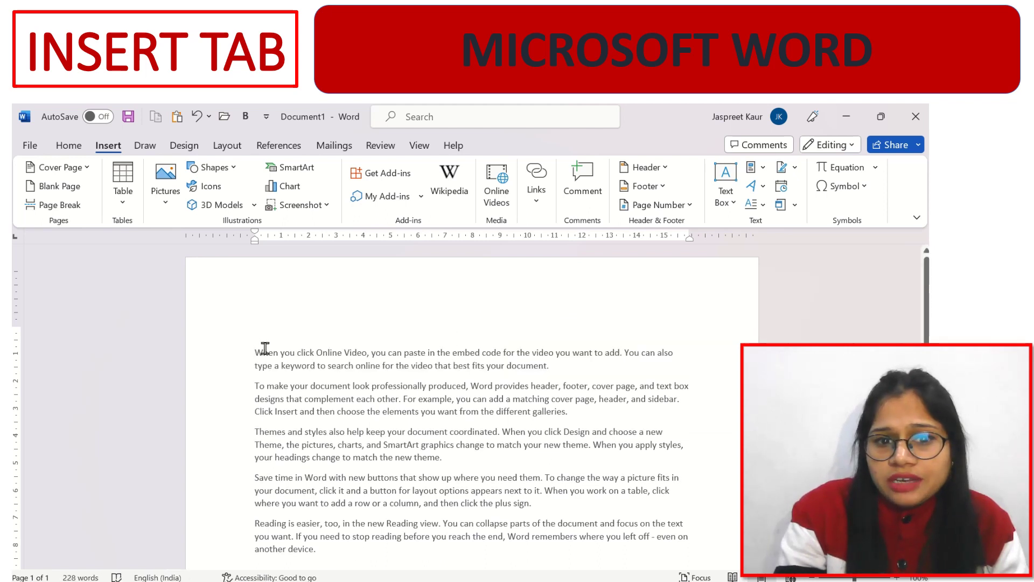
mouse_move(257, 349)
mouse_down()
mouse_move(370, 365)
mouse_move(640, 349)
mouse_move(623, 353)
mouse_up()
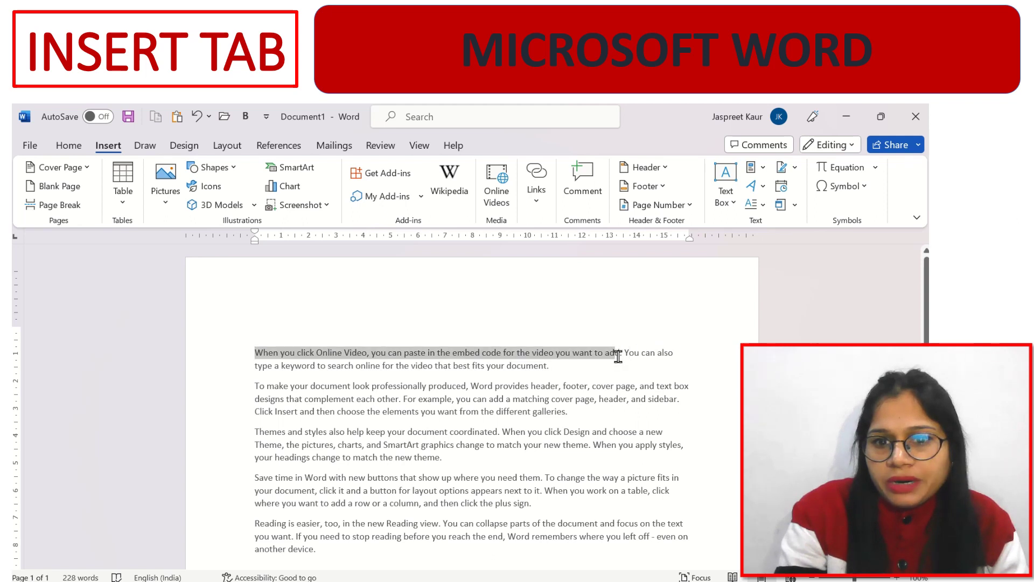
click(757, 167)
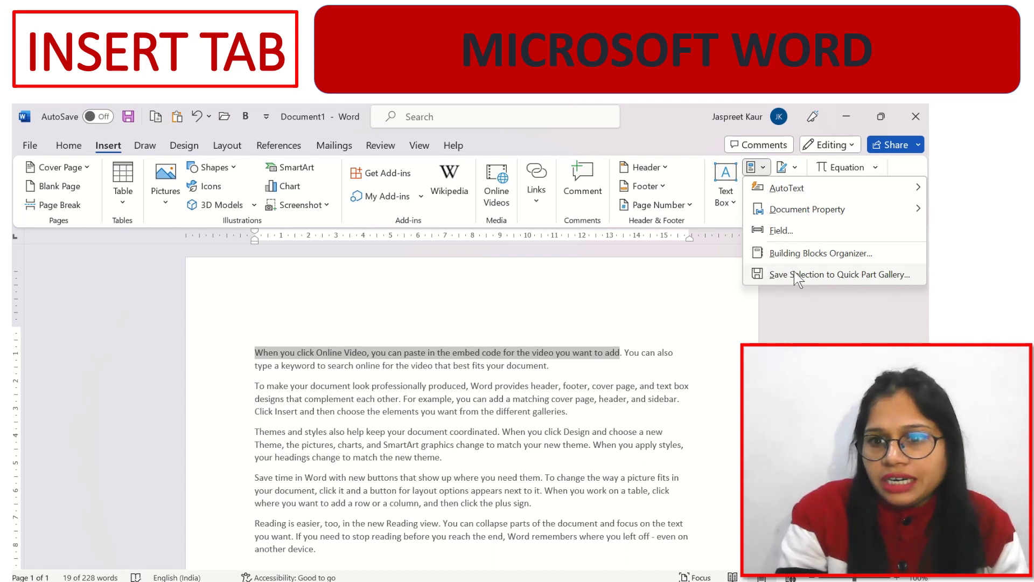
- Save the selected sentence as a Quick Part named 'Important' and check it appears under General
click(840, 274)
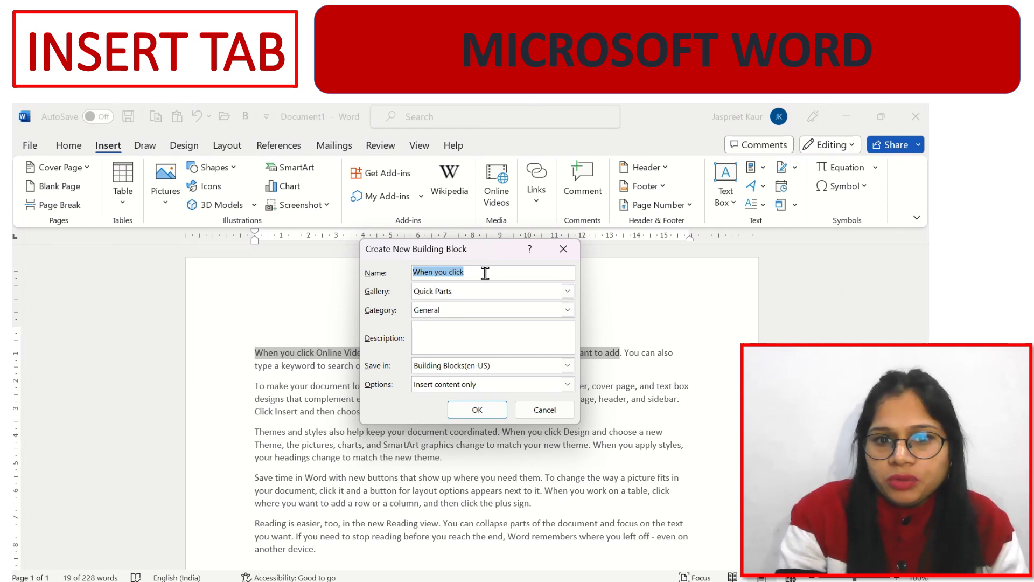
key(BackSpace)
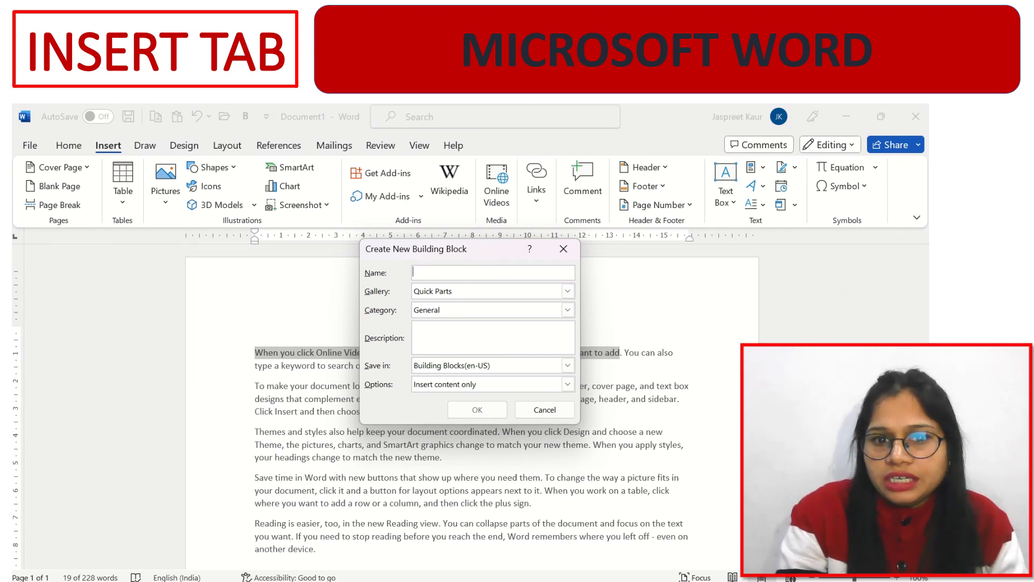
text(Im)
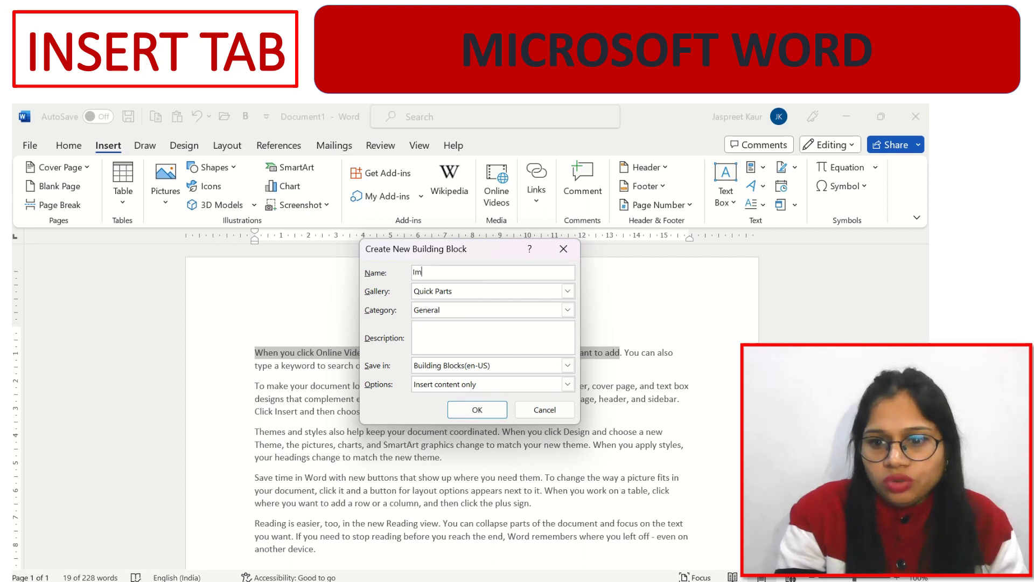
text(porta)
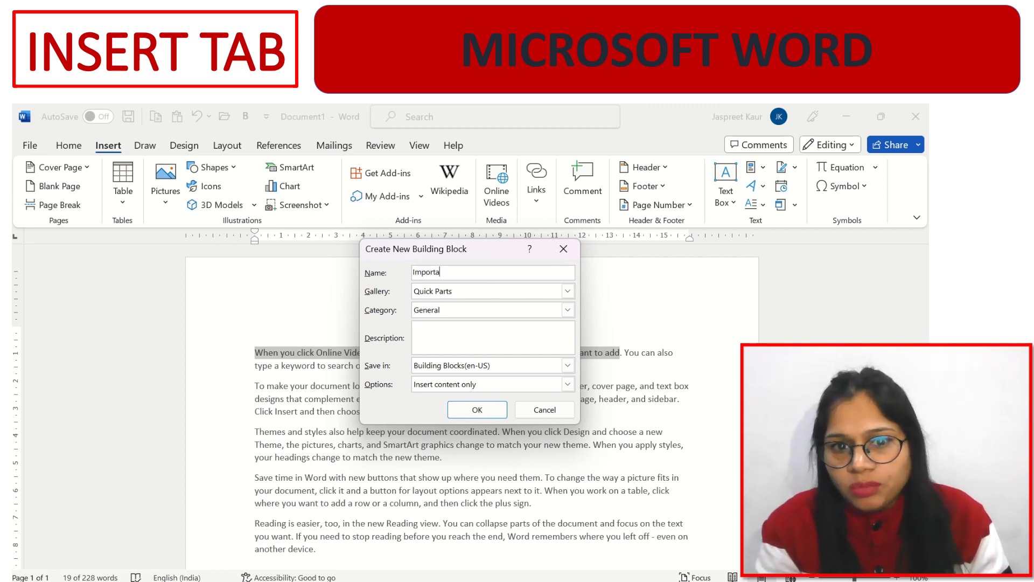
text(nt)
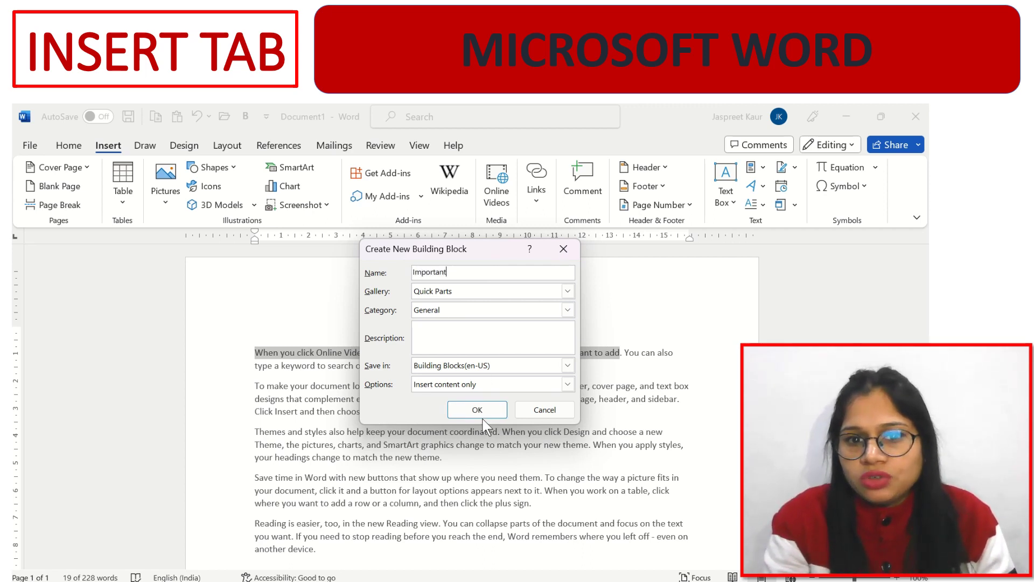
click(466, 411)
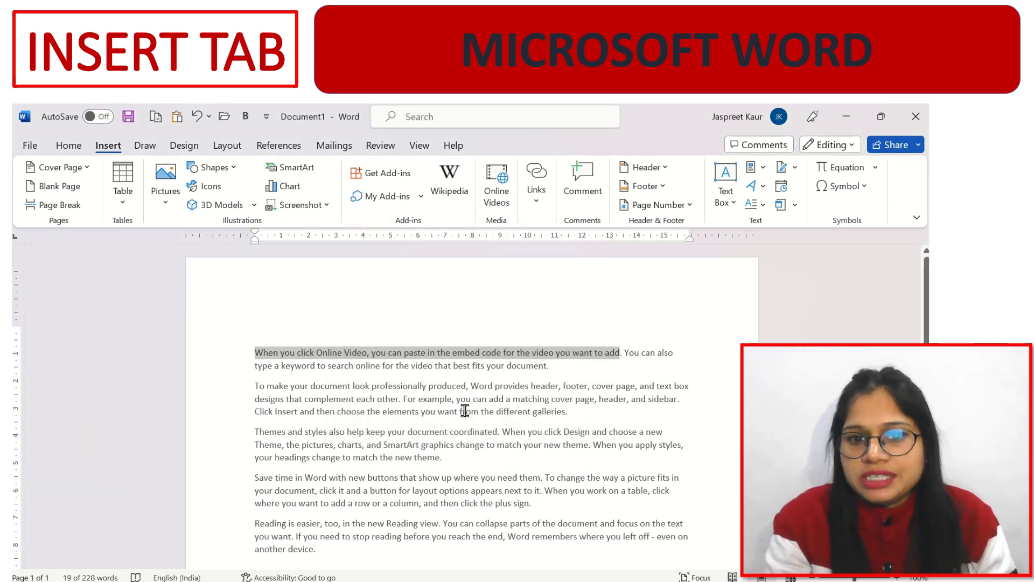
click(759, 167)
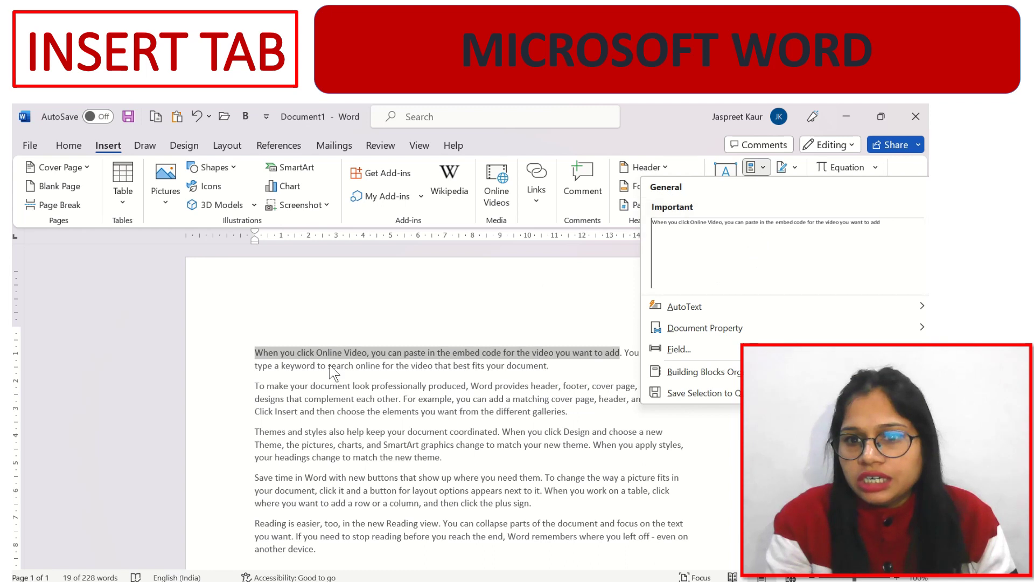
- Insert the 'Important' quick part on the empty last line of the document
click(513, 306)
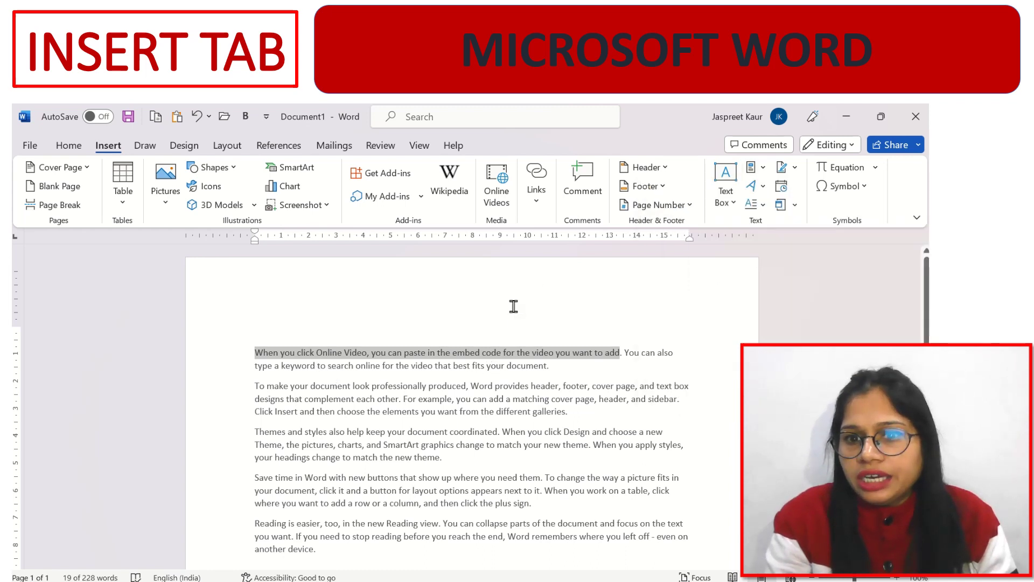
drag(925, 306, 926, 439)
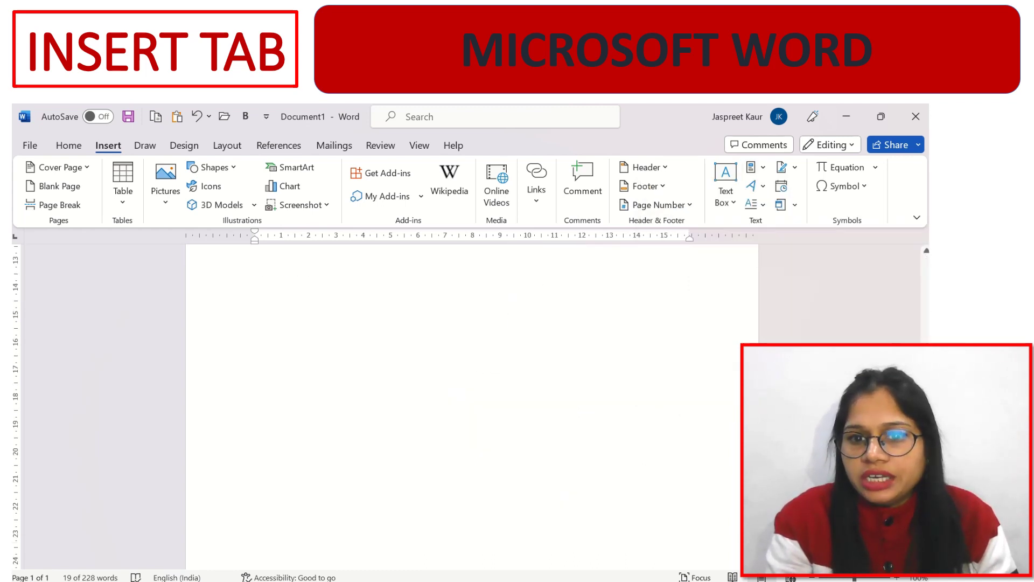
click(315, 318)
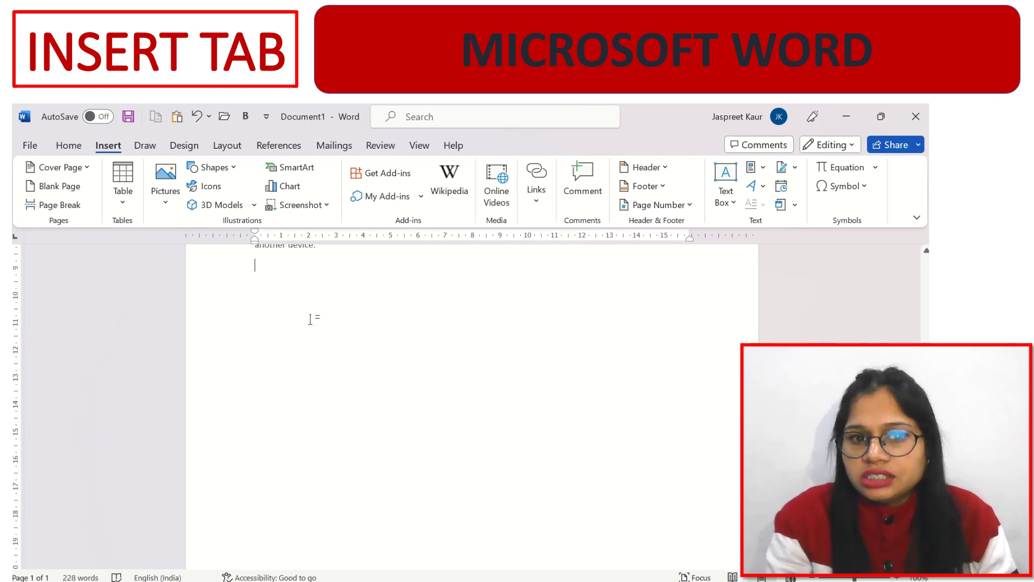
click(764, 167)
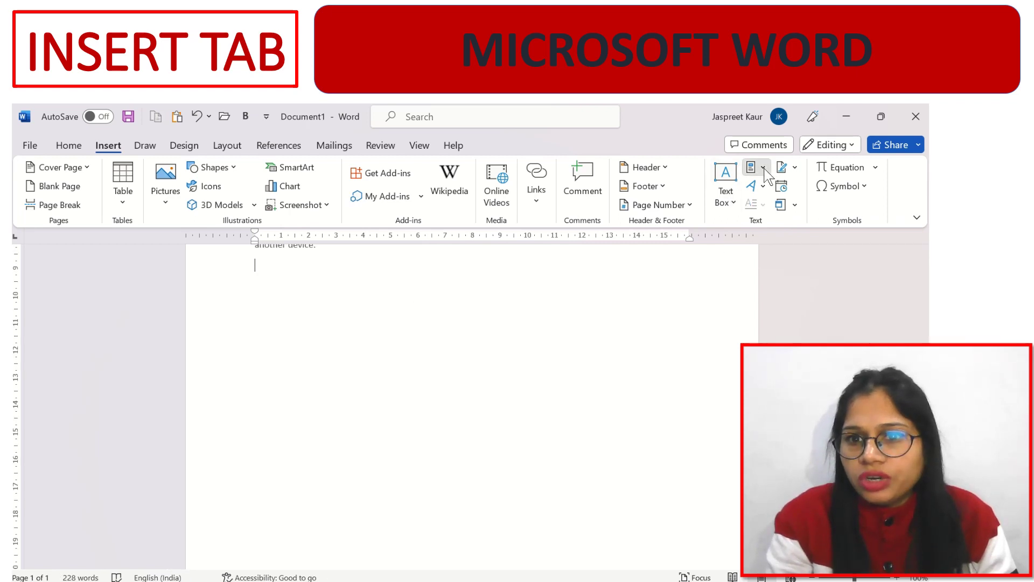
click(722, 235)
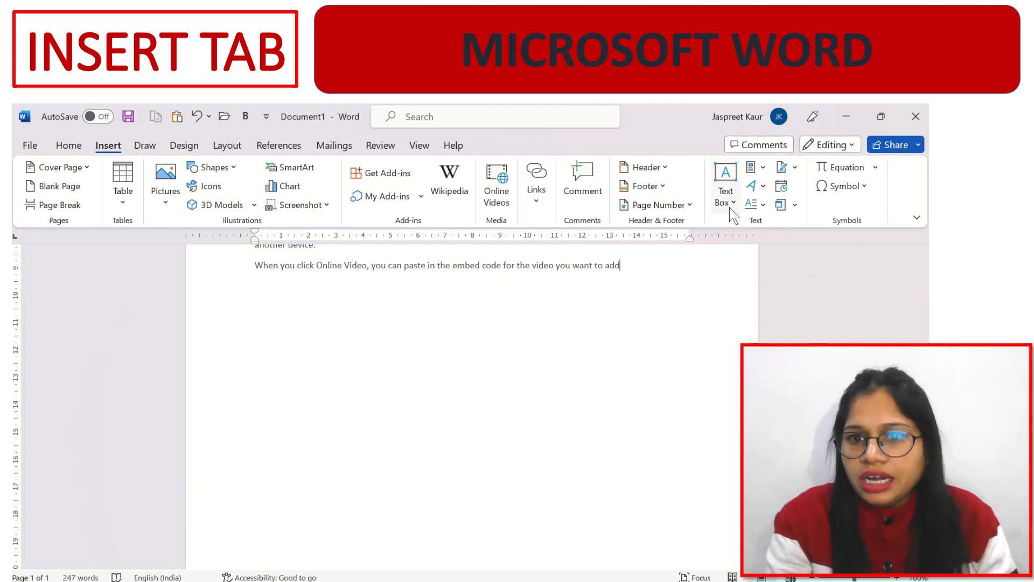
click(762, 168)
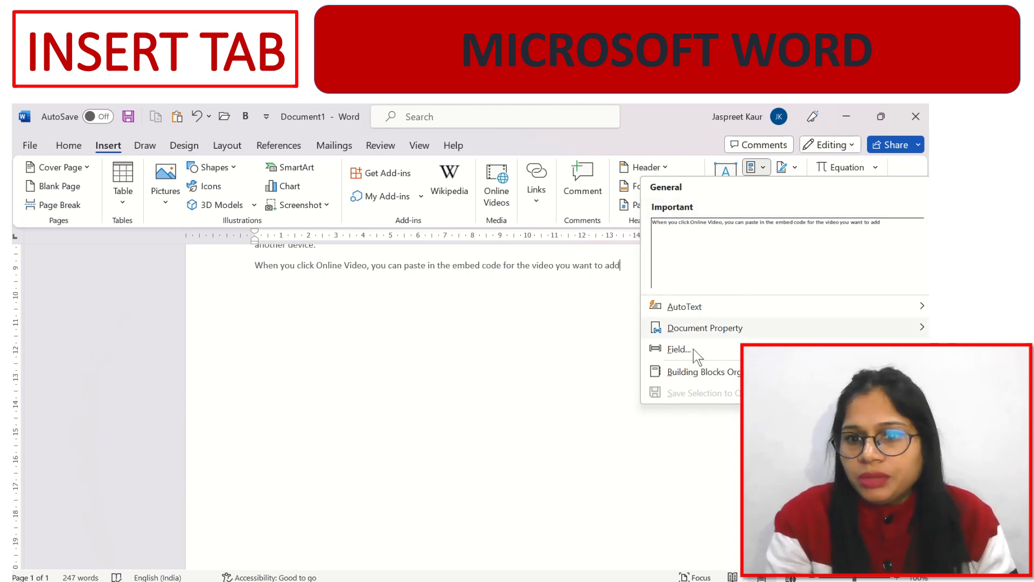
- Open the Building Blocks Organizer, sort it by Name, and scroll to the Important entry
click(701, 372)
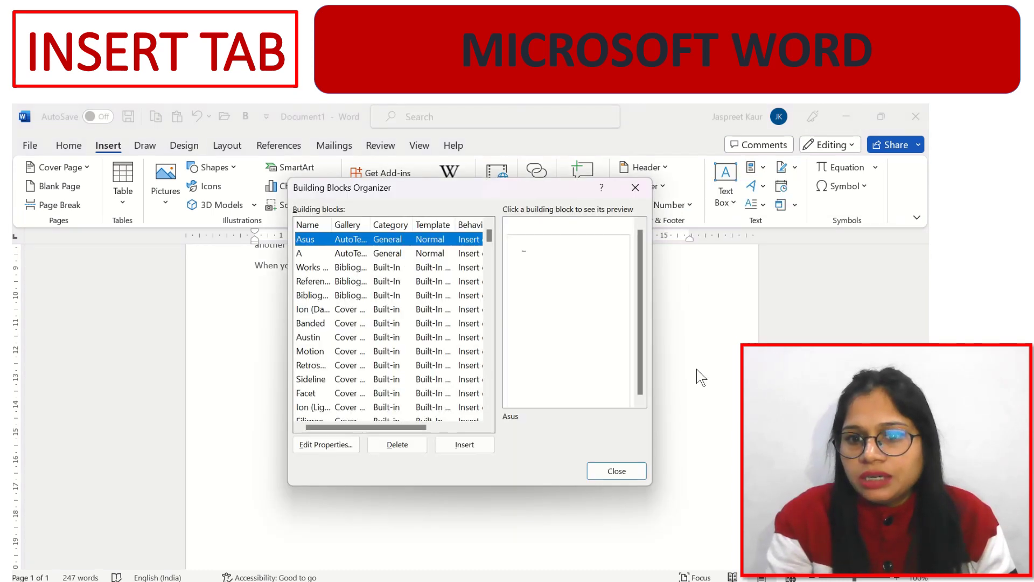
click(308, 225)
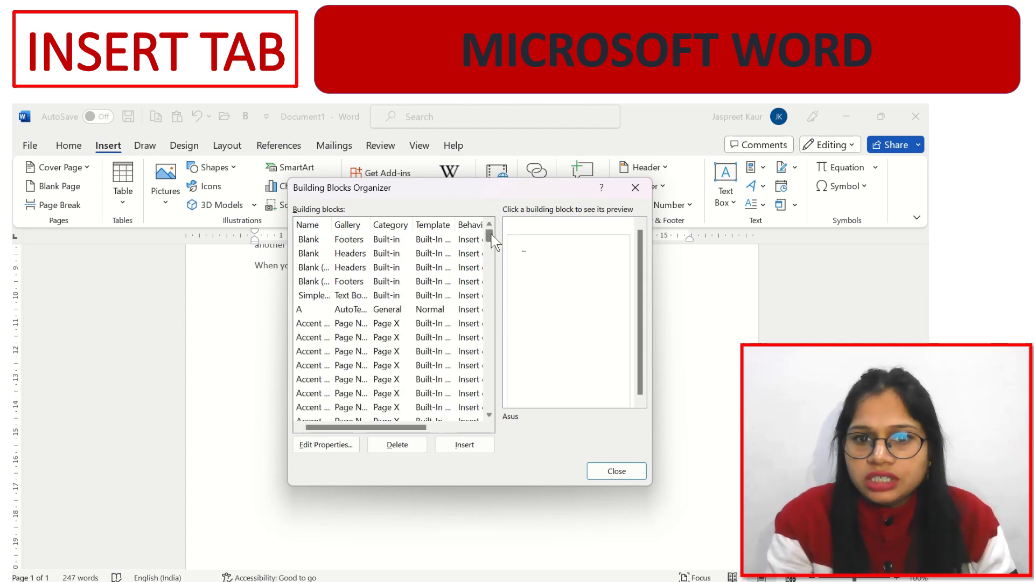
drag(491, 238, 491, 353)
mouse_move(490, 365)
mouse_down()
mouse_move(489, 294)
mouse_move(488, 302)
mouse_up()
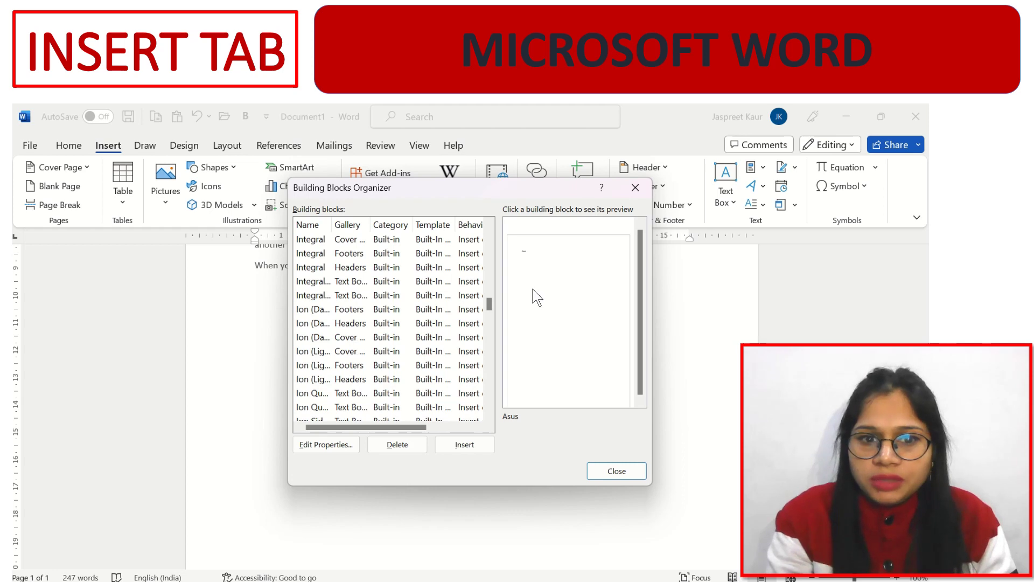
mouse_move(490, 305)
mouse_down()
mouse_move(486, 235)
mouse_move(481, 409)
mouse_move(494, 328)
mouse_up()
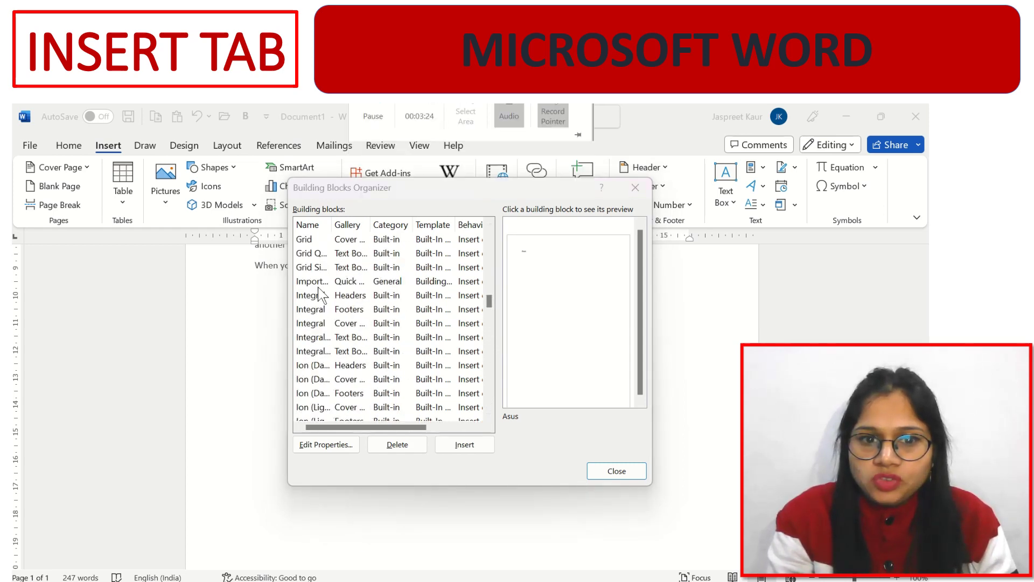
- Delete the Important building block, close the organizer, and confirm it's gone from Quick Parts
click(328, 280)
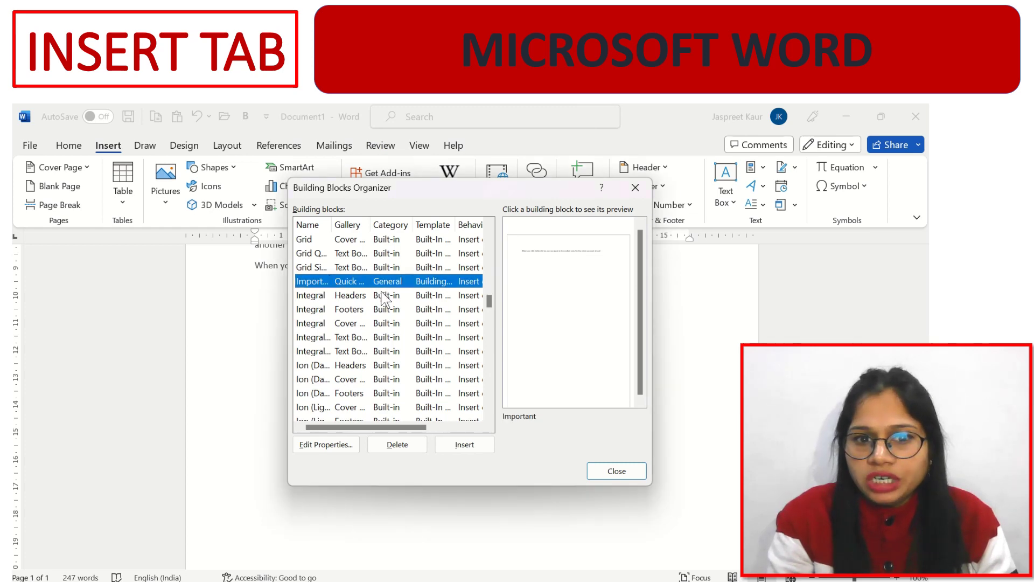
click(412, 448)
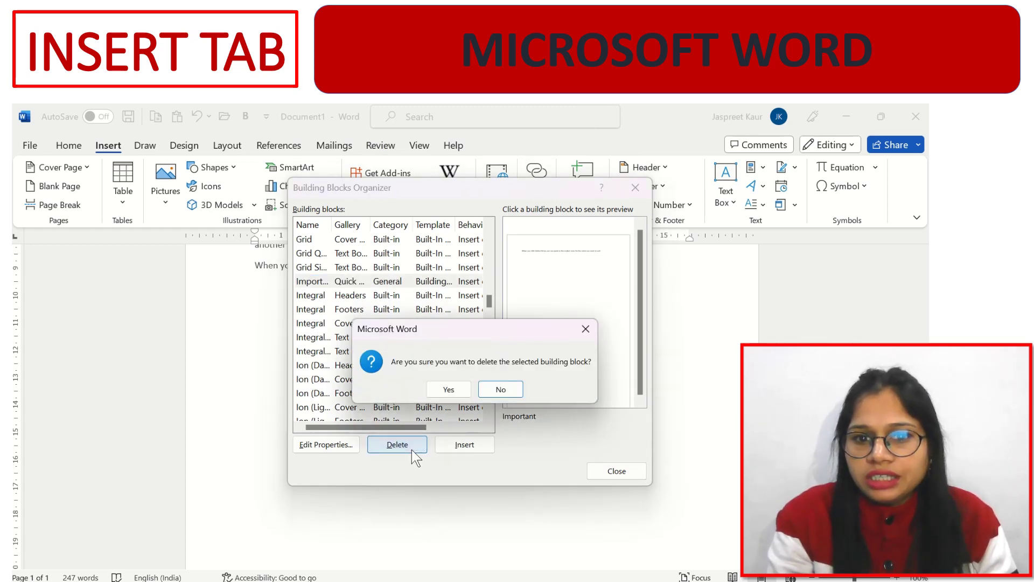
click(452, 388)
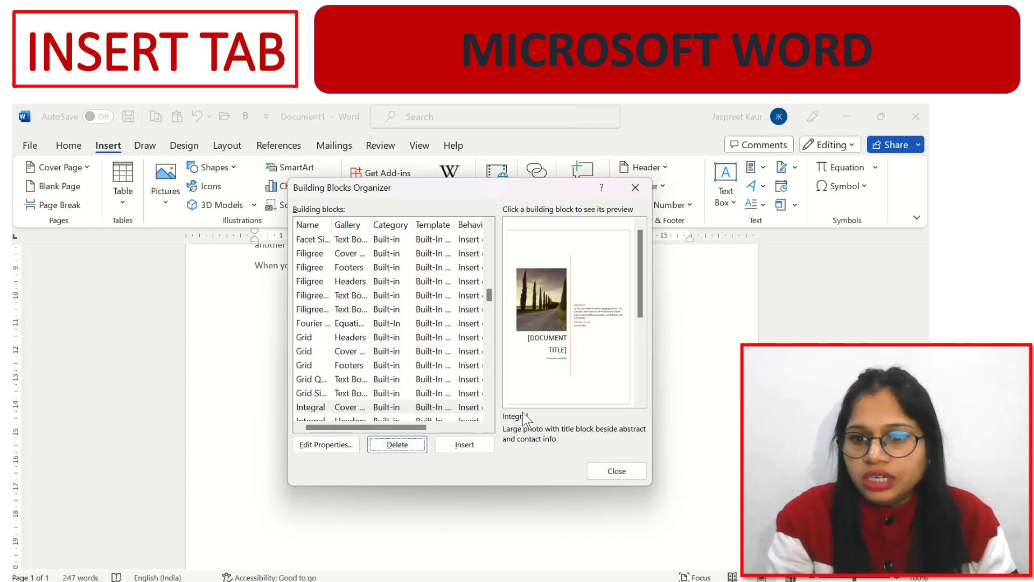
click(616, 471)
click(761, 169)
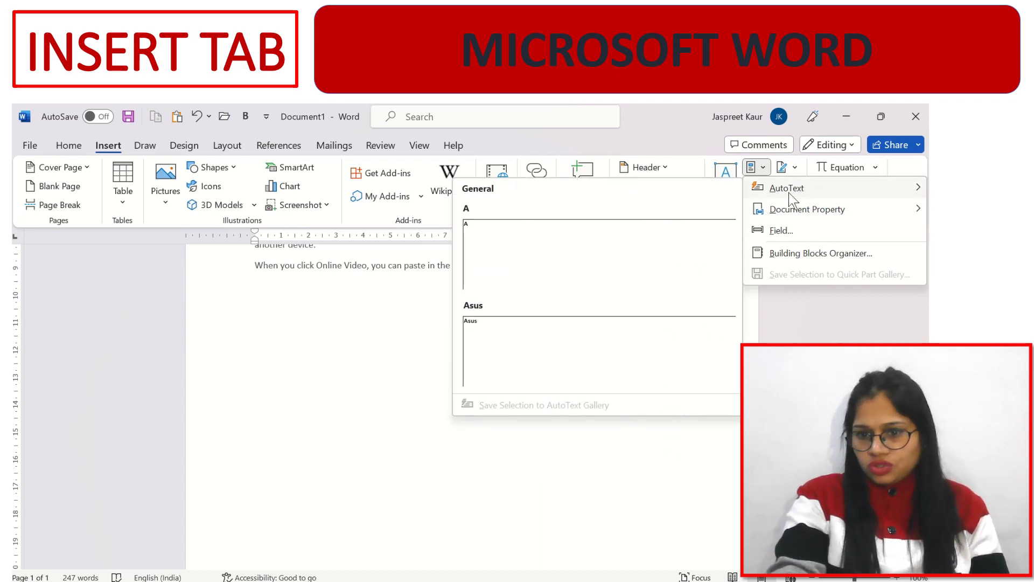
mouse_move(787, 188)
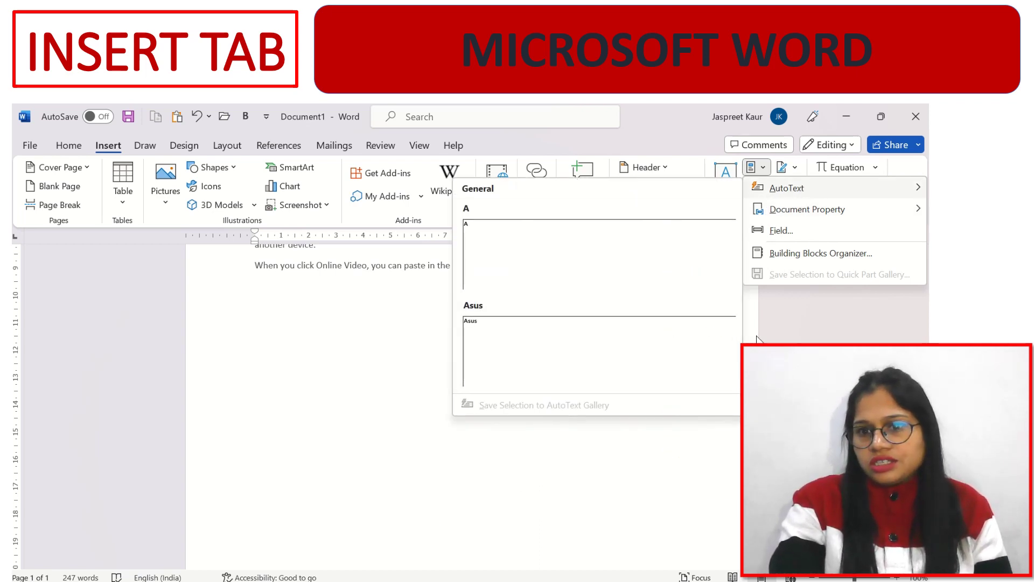
click(373, 424)
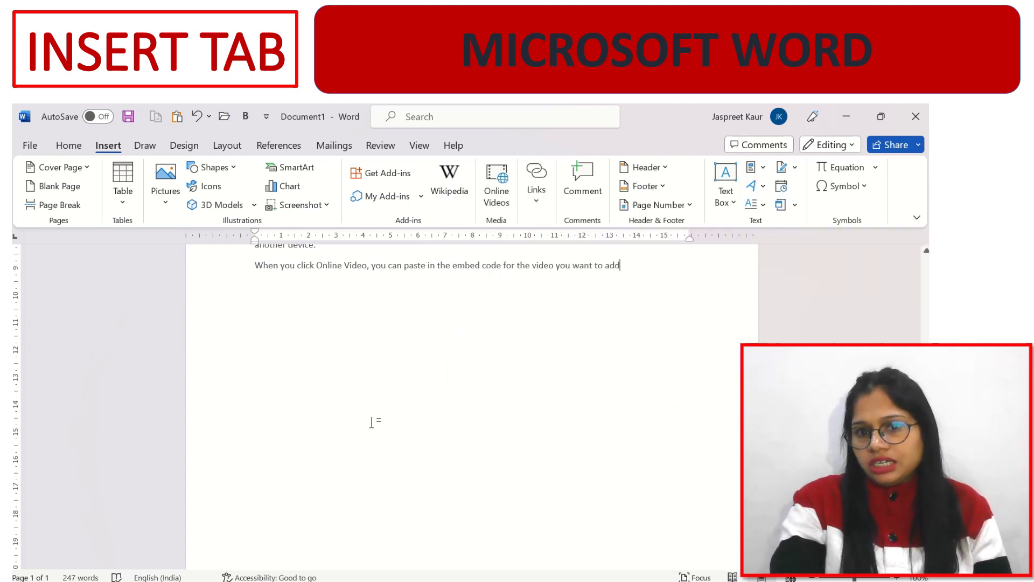
- Insert blue outlined WordArt and type 'Computer gyan' over the placeholder
click(761, 186)
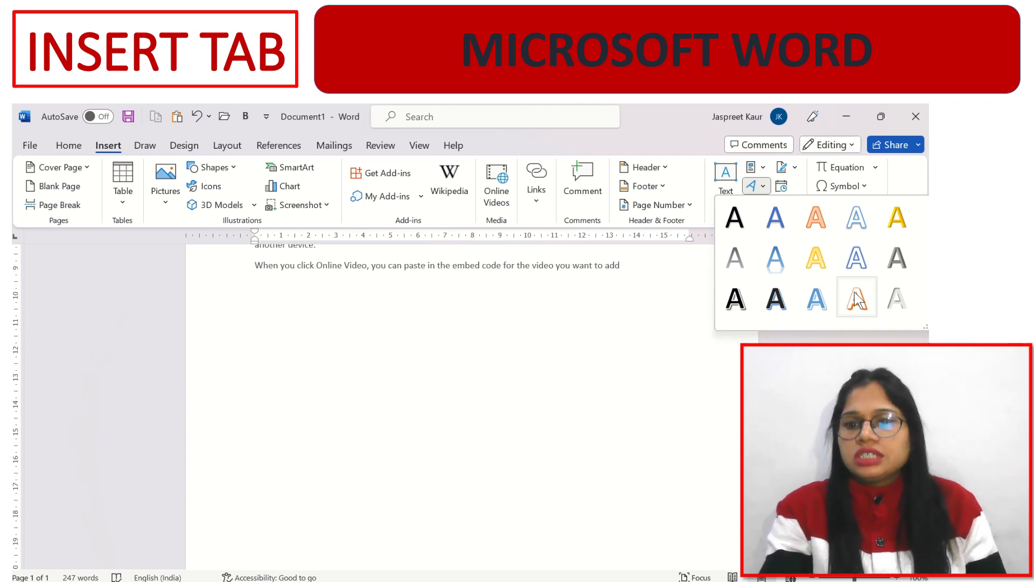
click(802, 294)
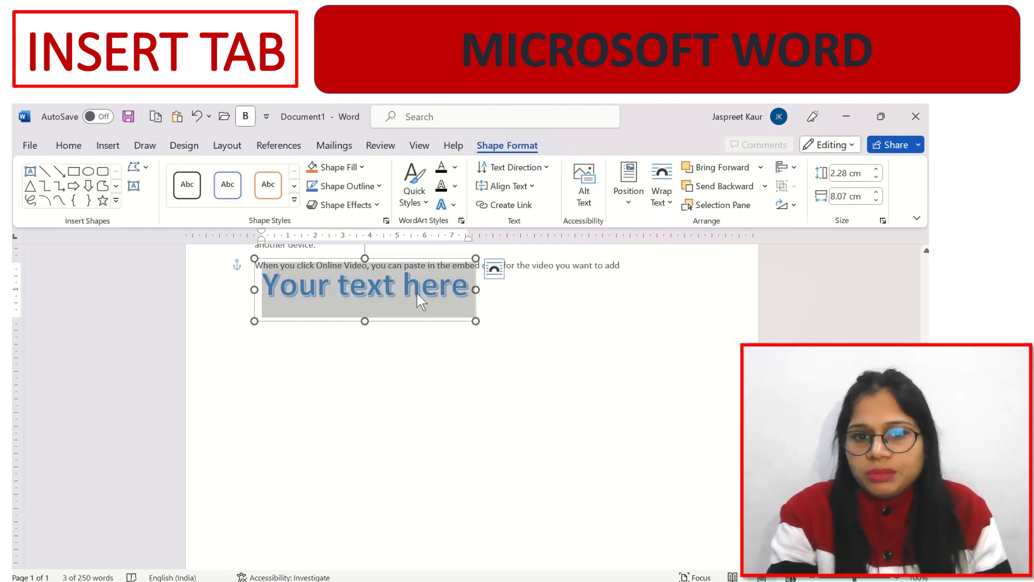
text(C)
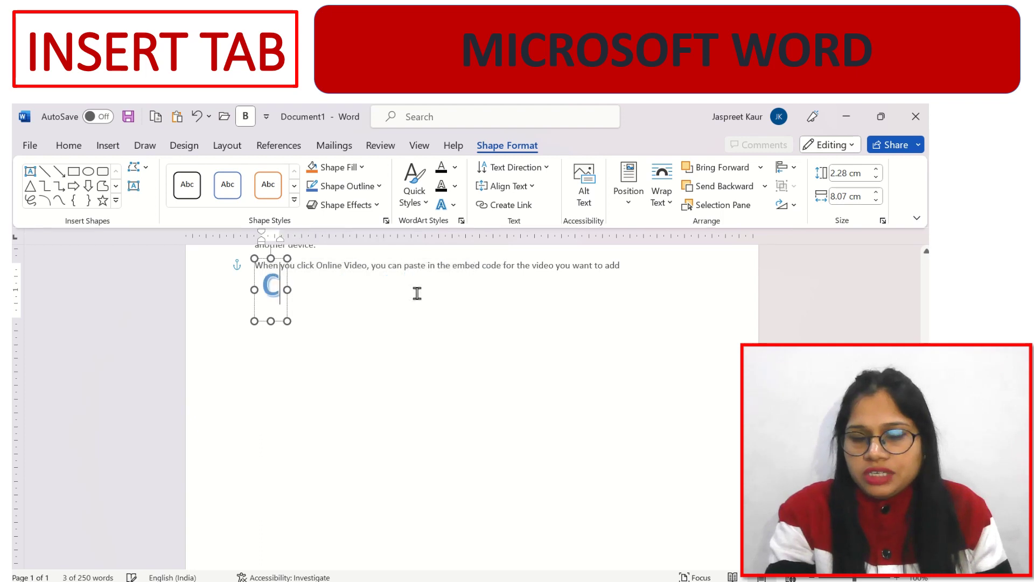
text(ompute)
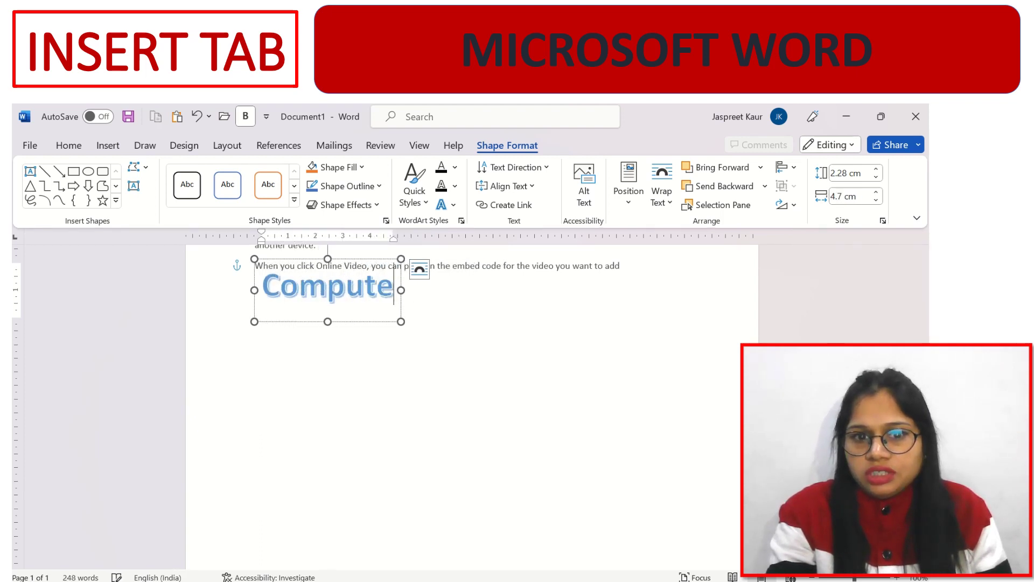
text(r gya)
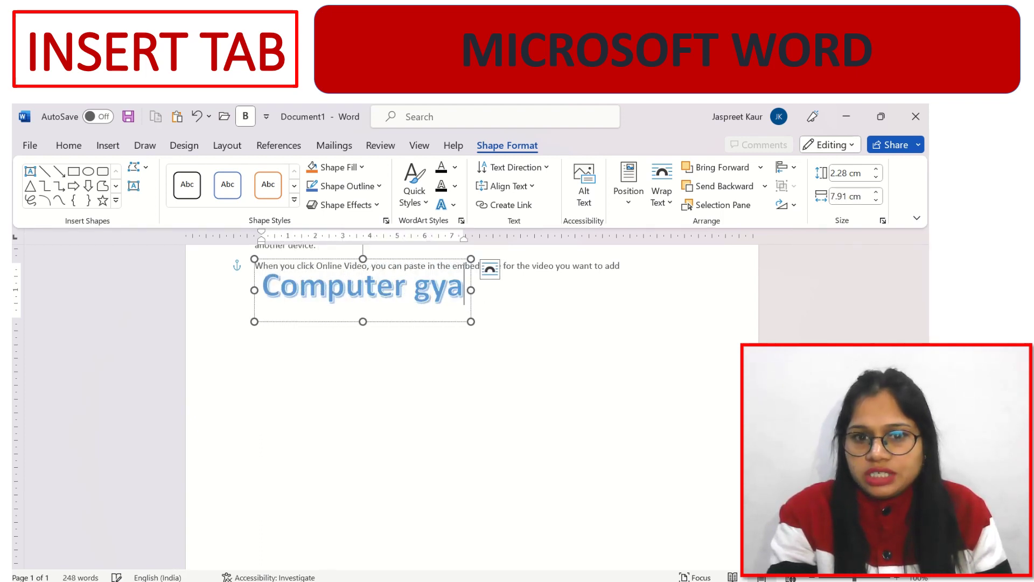
text(n)
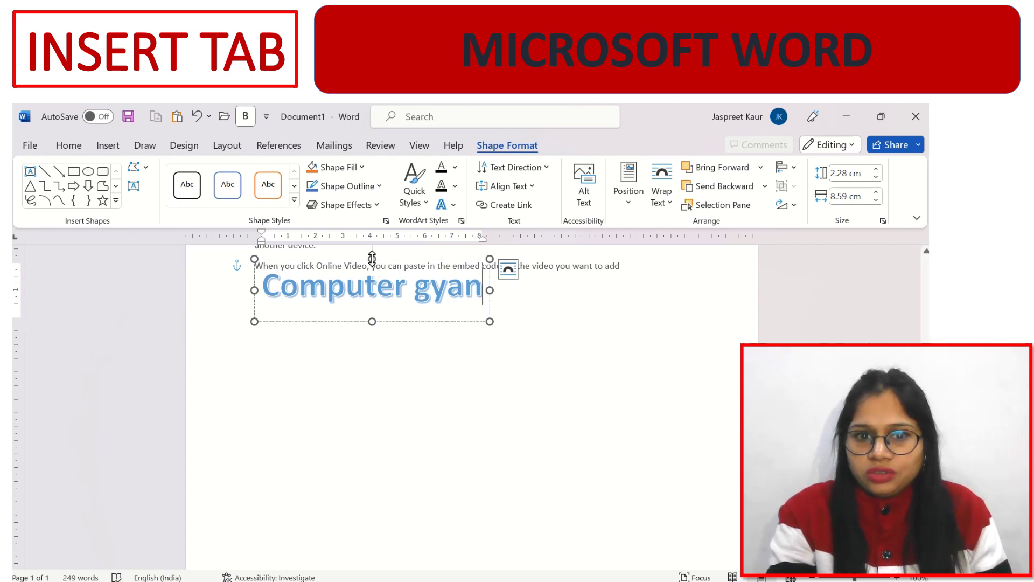
- Move the WordArt below the text, raise it to 80 pt, and enlarge its box to 8.08 × 16.05 cm
drag(353, 257, 350, 325)
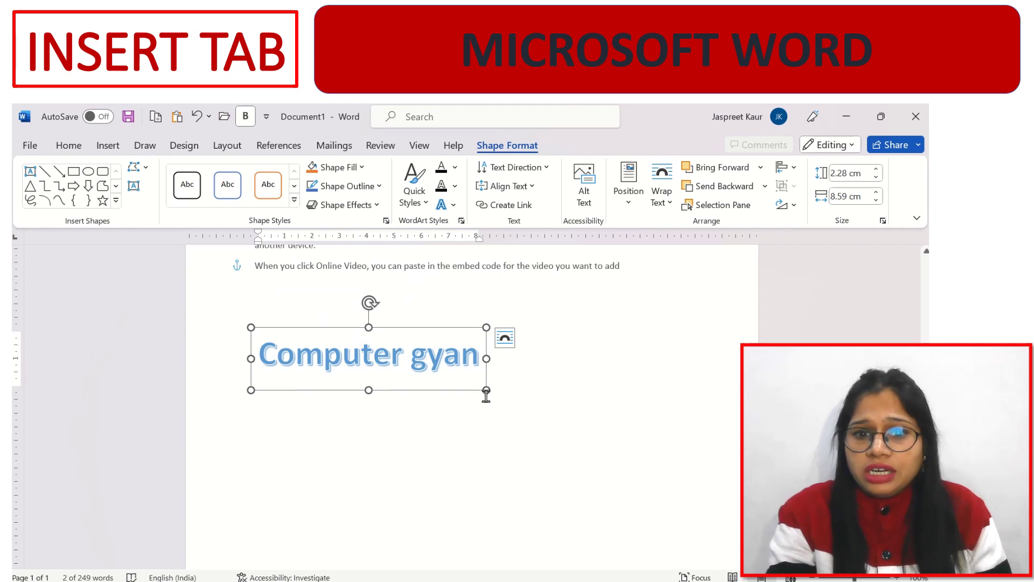
drag(486, 390, 593, 428)
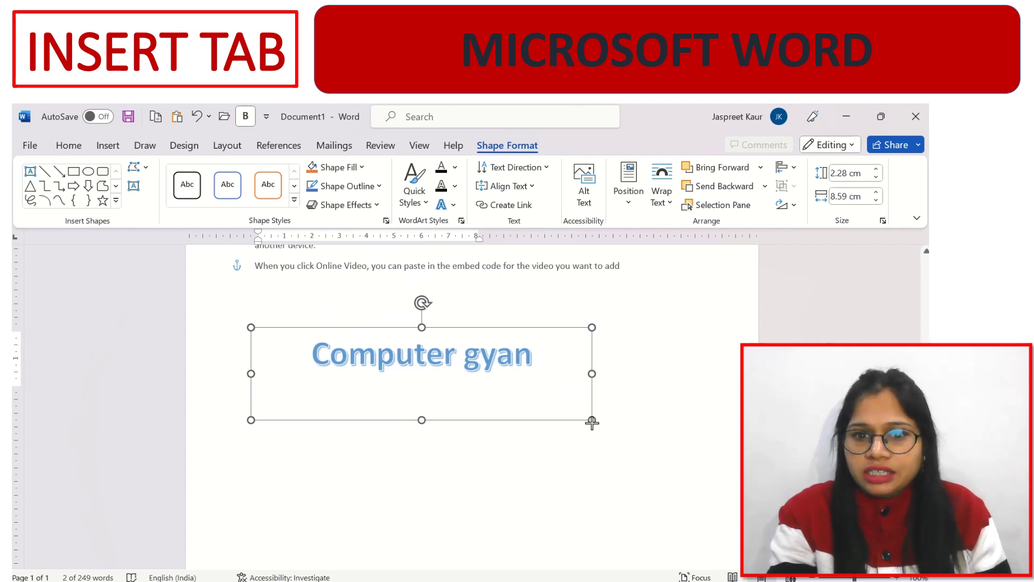
drag(535, 356, 312, 356)
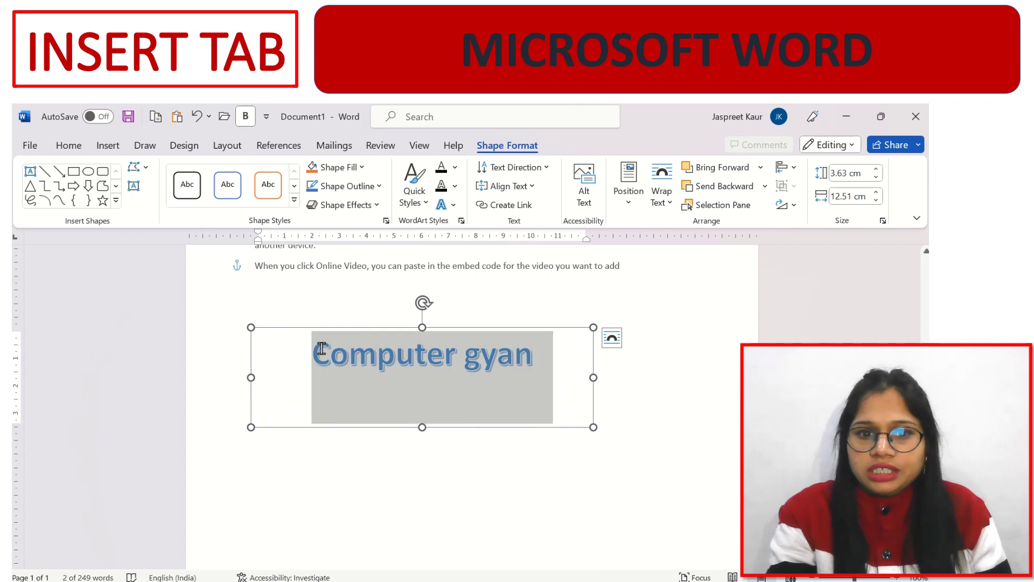
click(69, 145)
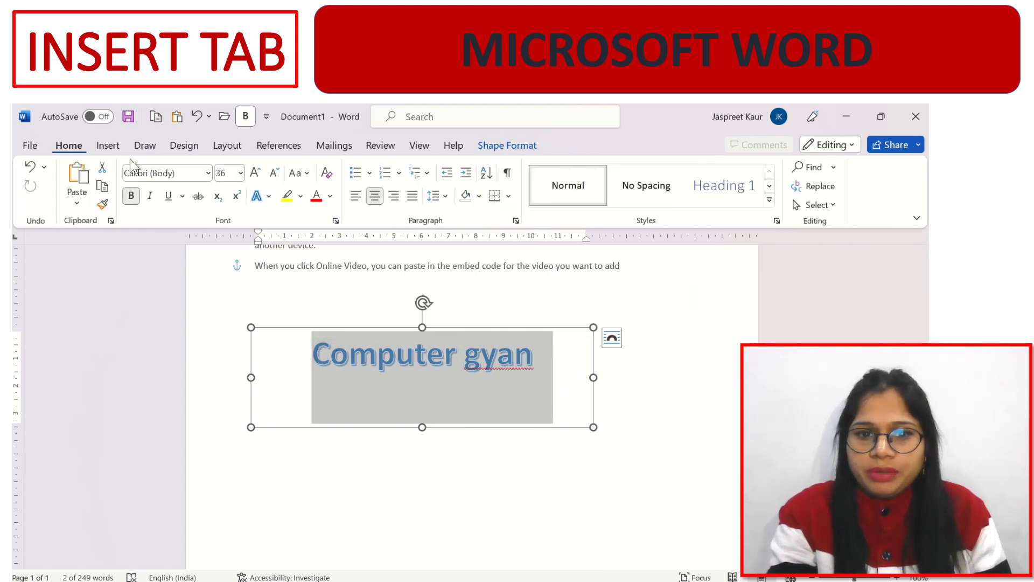
click(255, 173)
click(256, 172)
click(255, 172)
click(255, 173)
click(255, 172)
click(255, 172)
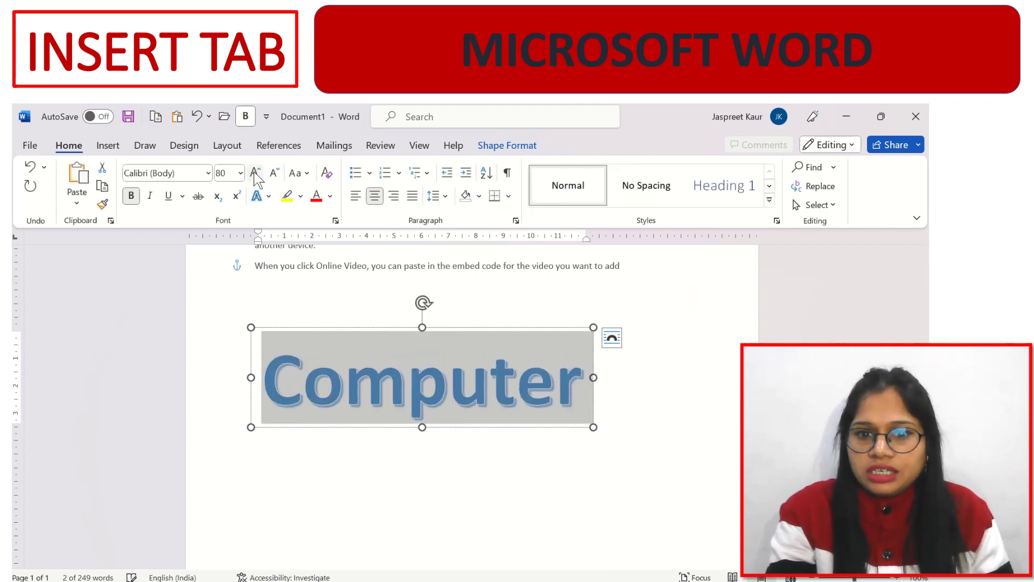
mouse_move(593, 427)
mouse_down()
mouse_move(666, 488)
mouse_move(690, 548)
mouse_up()
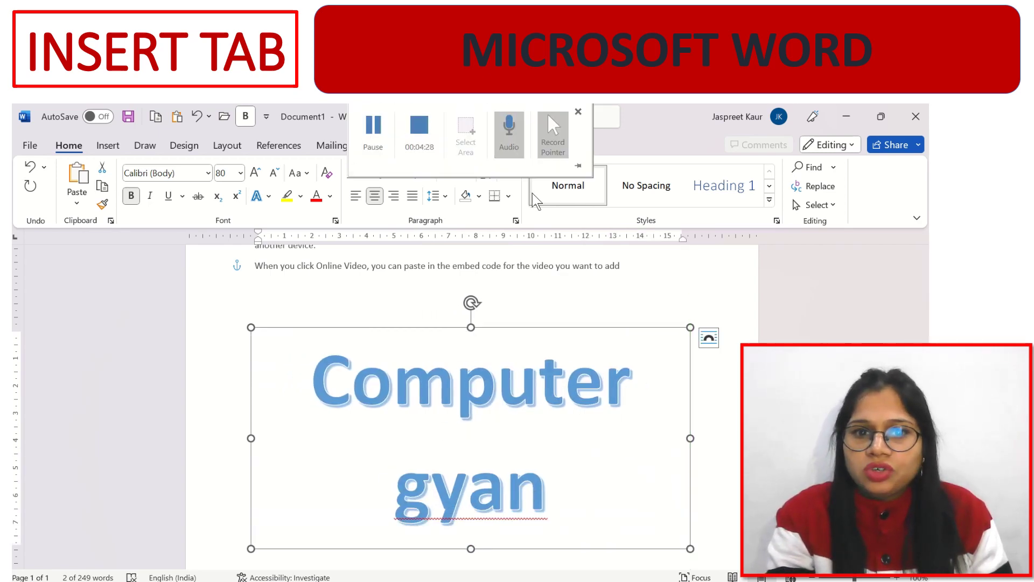
click(495, 141)
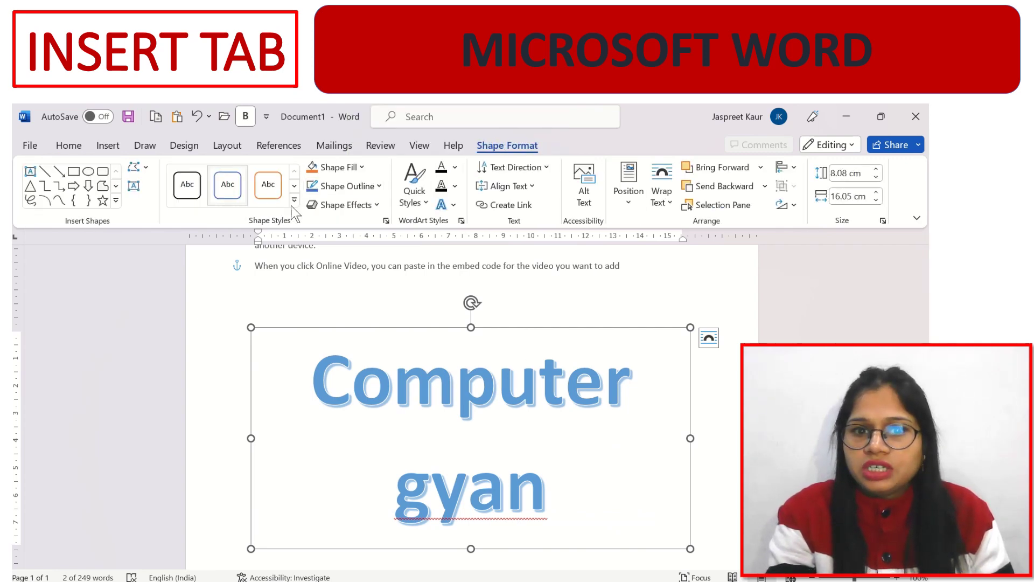
- Apply a Reflection variation from Text Effects to the Computer gyan WordArt
click(451, 203)
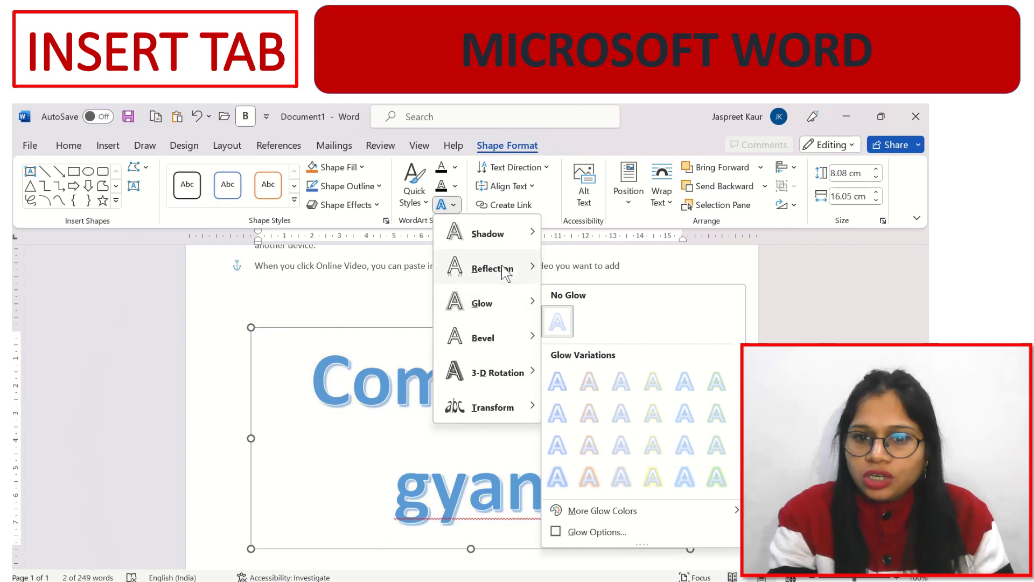
mouse_move(492, 269)
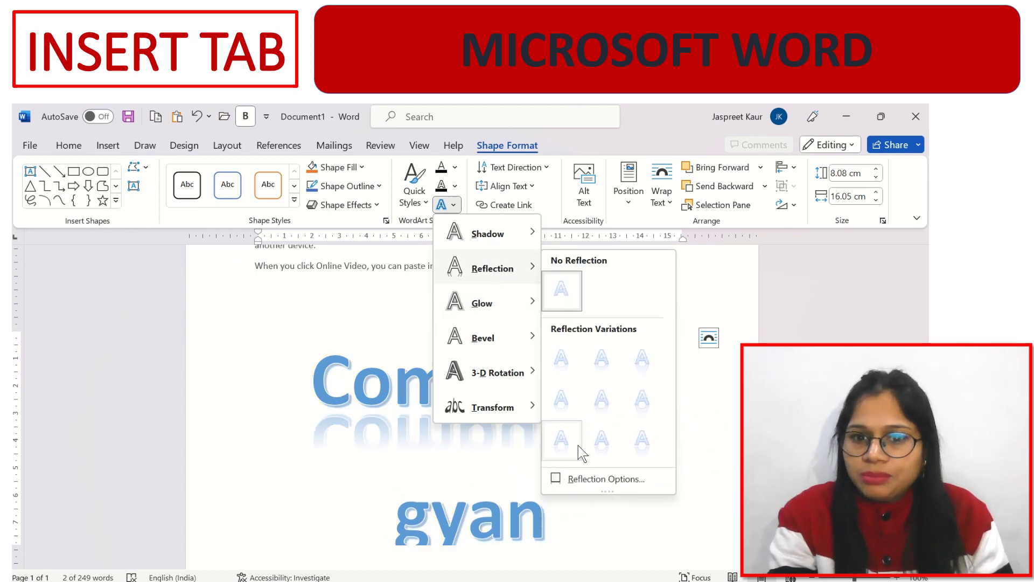
click(603, 445)
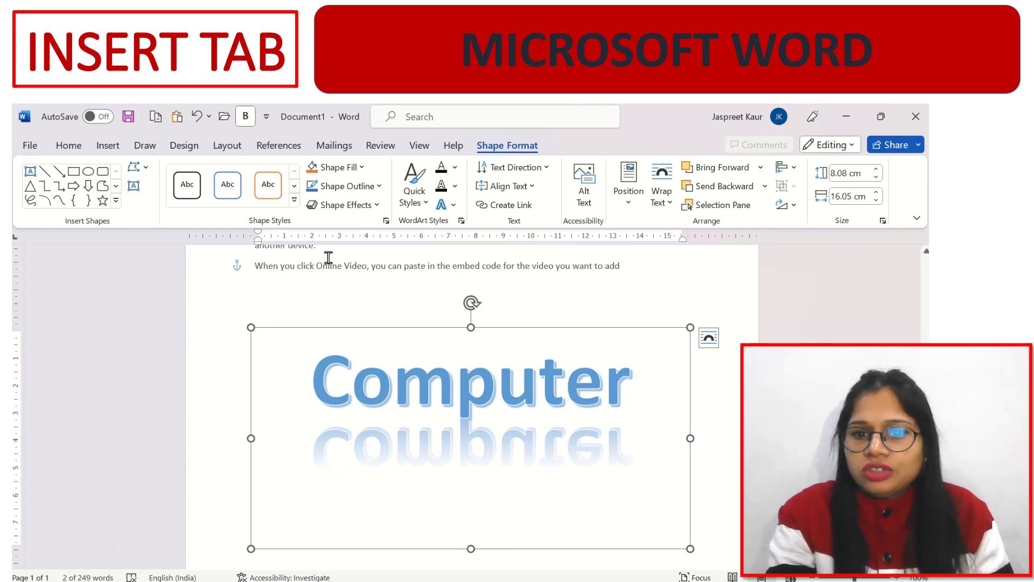
click(102, 150)
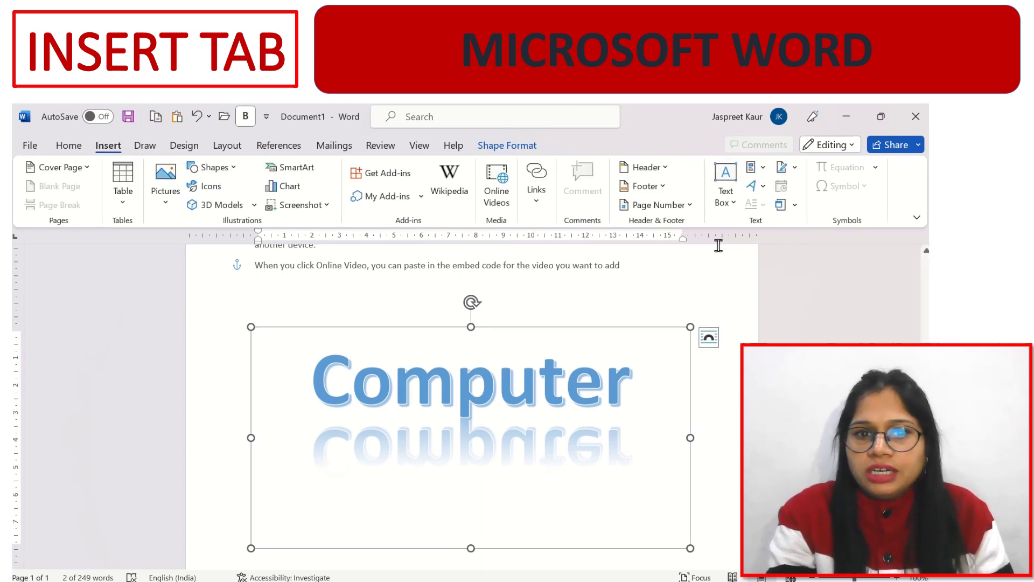
click(715, 443)
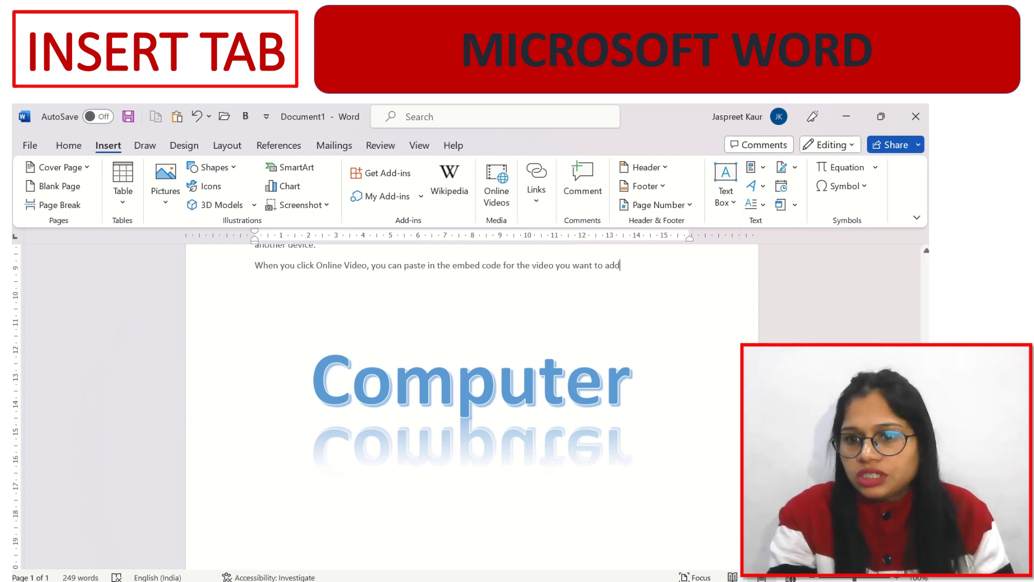
scroll(264, 380, up, 5)
scroll(264, 379, up, 2)
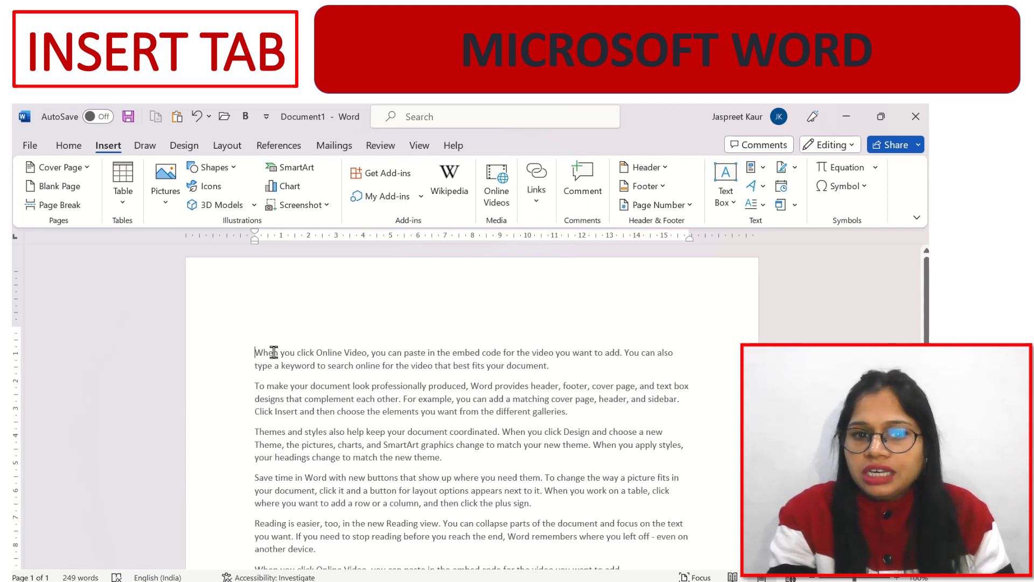
click(756, 207)
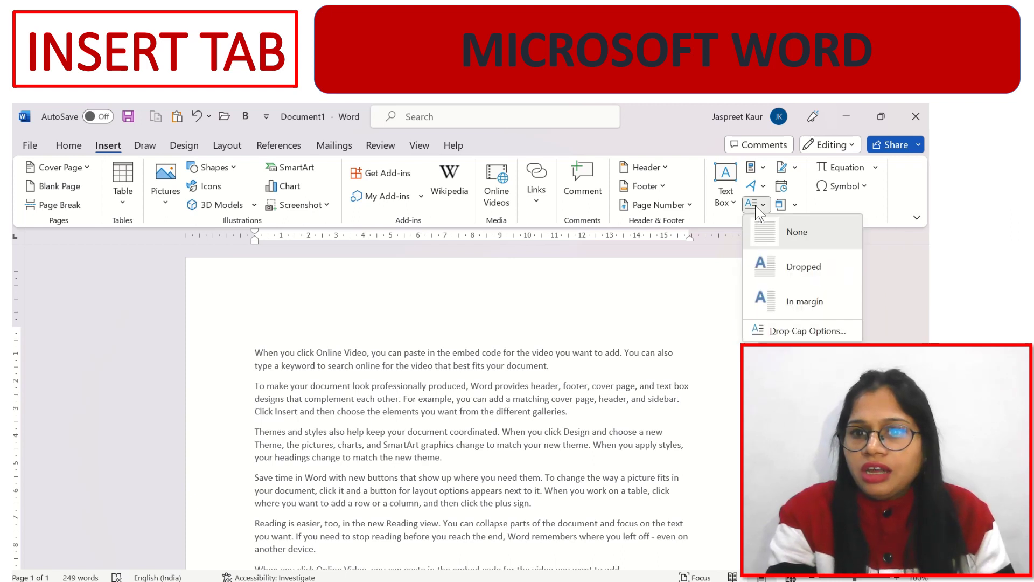
click(767, 266)
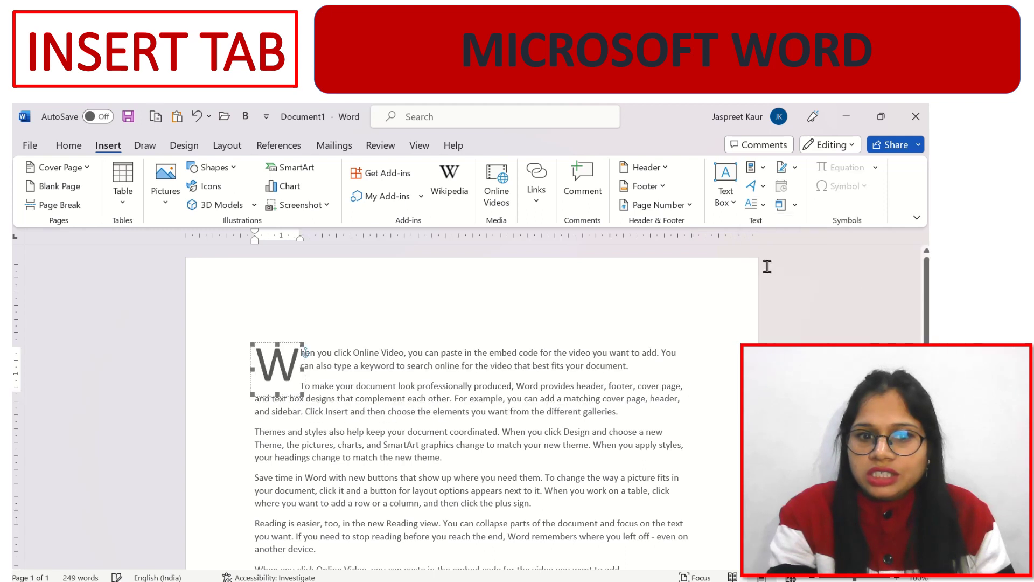
click(323, 330)
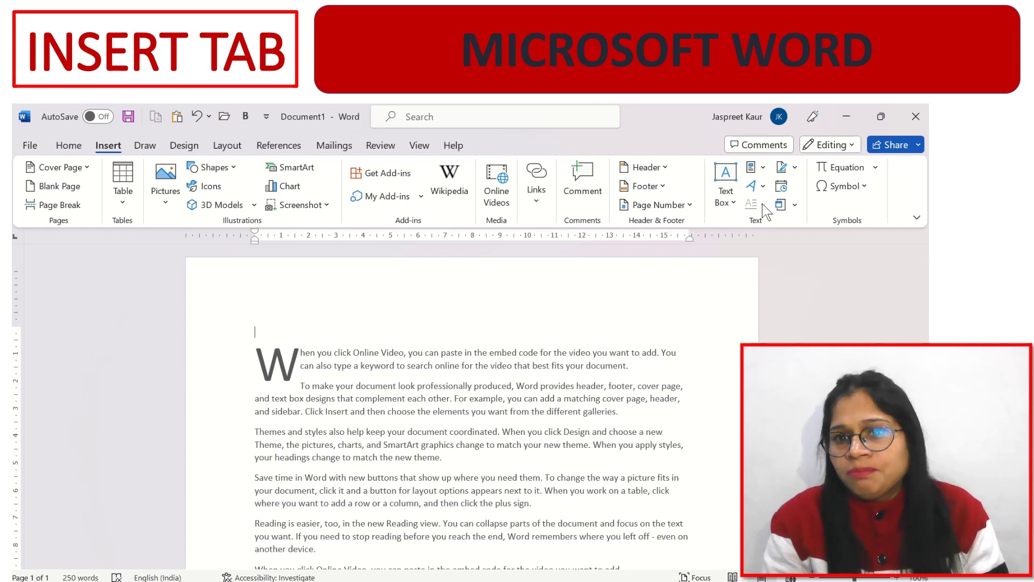
click(288, 366)
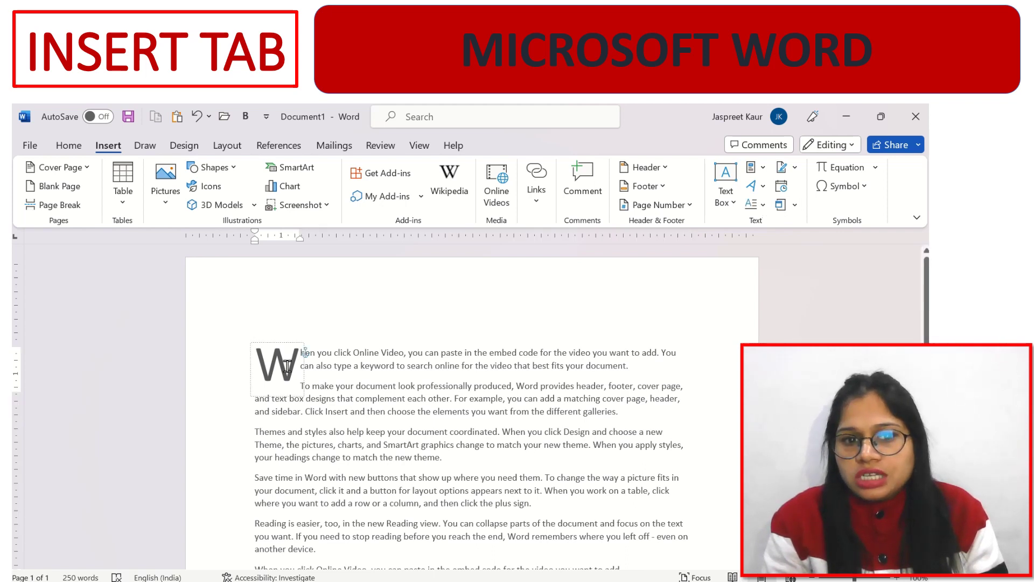
click(760, 205)
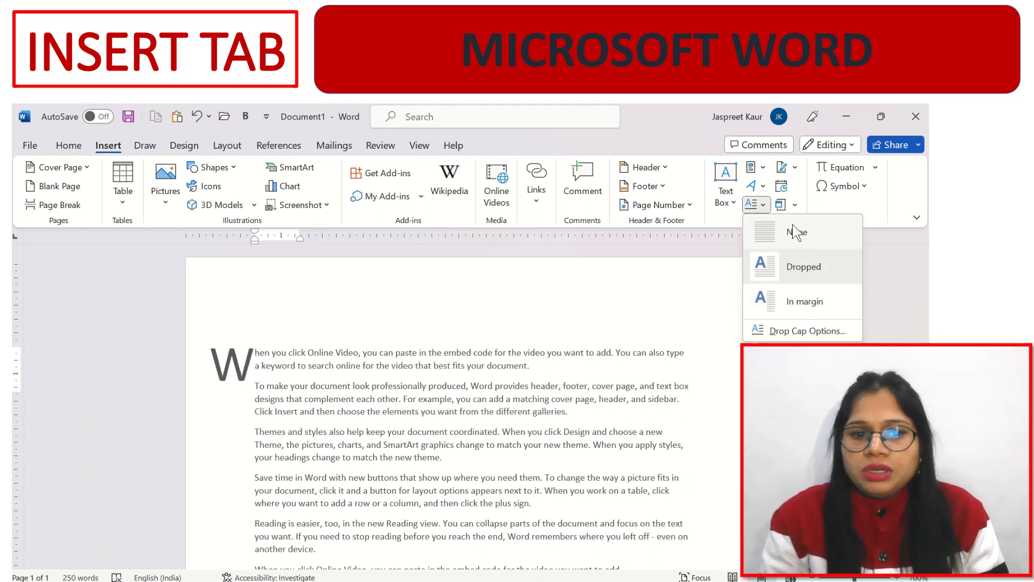
click(802, 237)
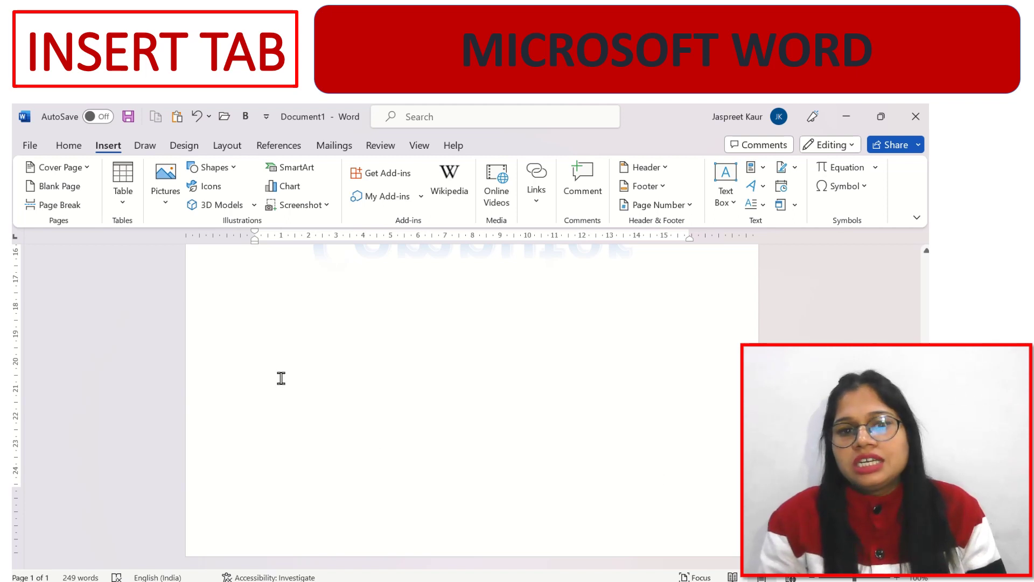
- Add a signature line after the last paragraph with the signer's name, title Teacher and e-mail
scroll(279, 378, up, 5)
click(684, 274)
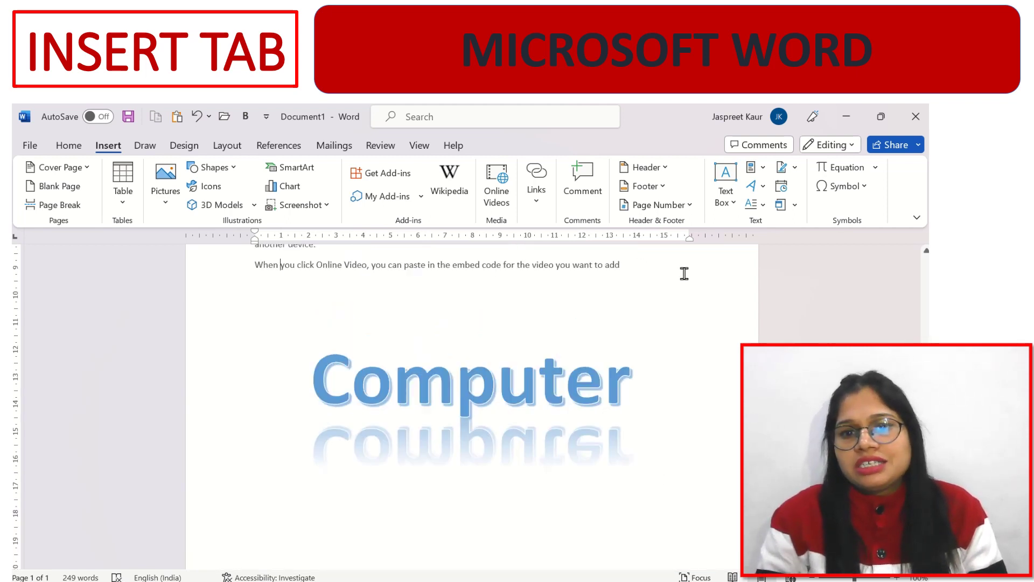
key(Return)
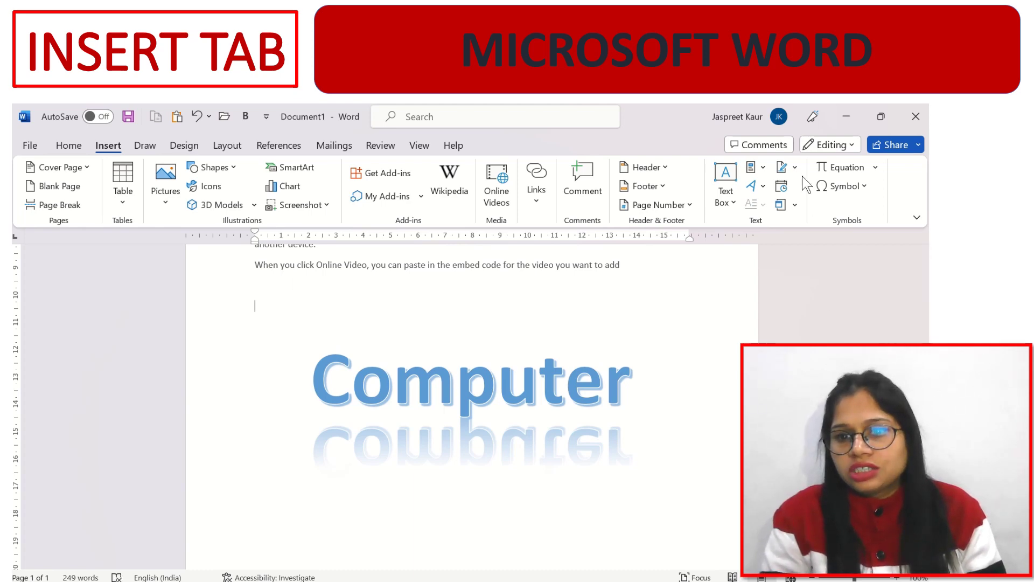
click(782, 168)
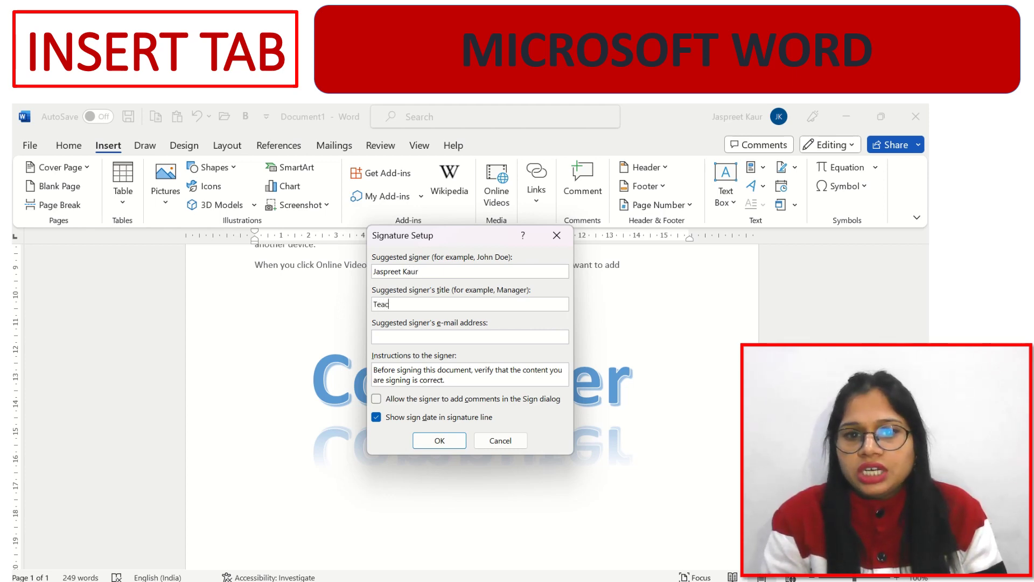
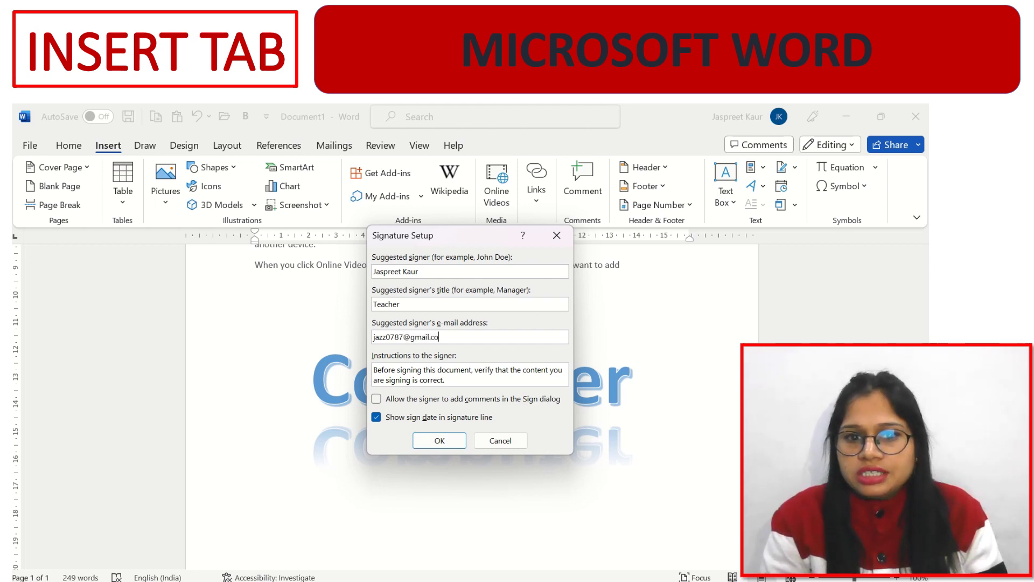
key(Tab)
key(Tab)
key(Tab)
key(Tab)
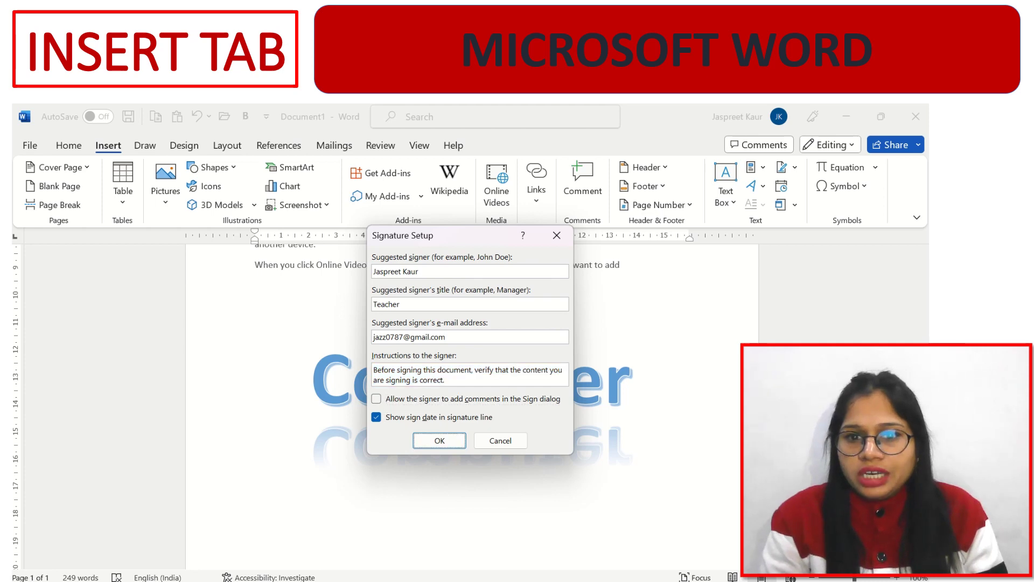
click(446, 442)
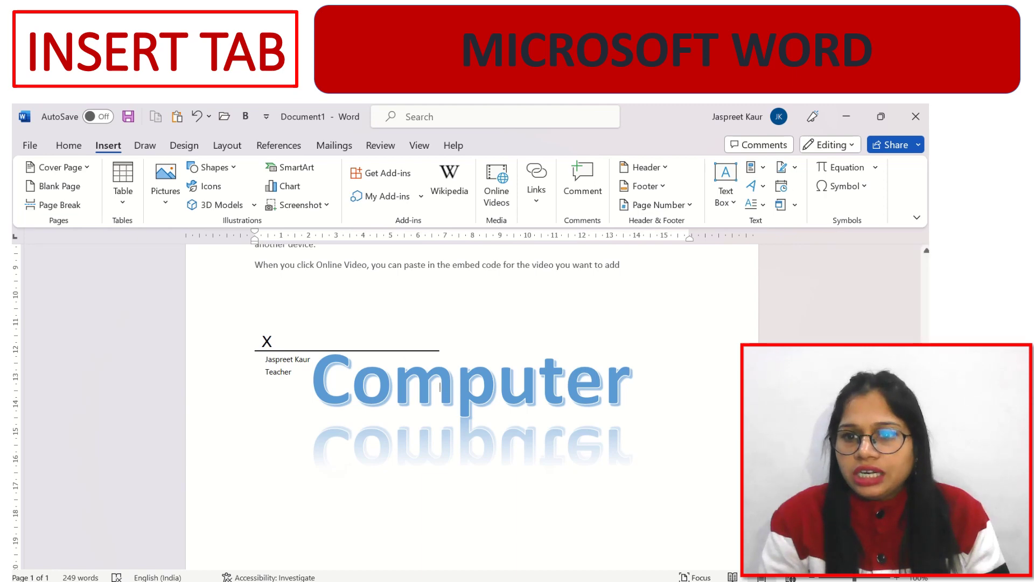
- Below the picture, insert an auto-updating dd-mm-yyyy hh:mm:ss date and time, then start a new line
scroll(345, 442, down, 5)
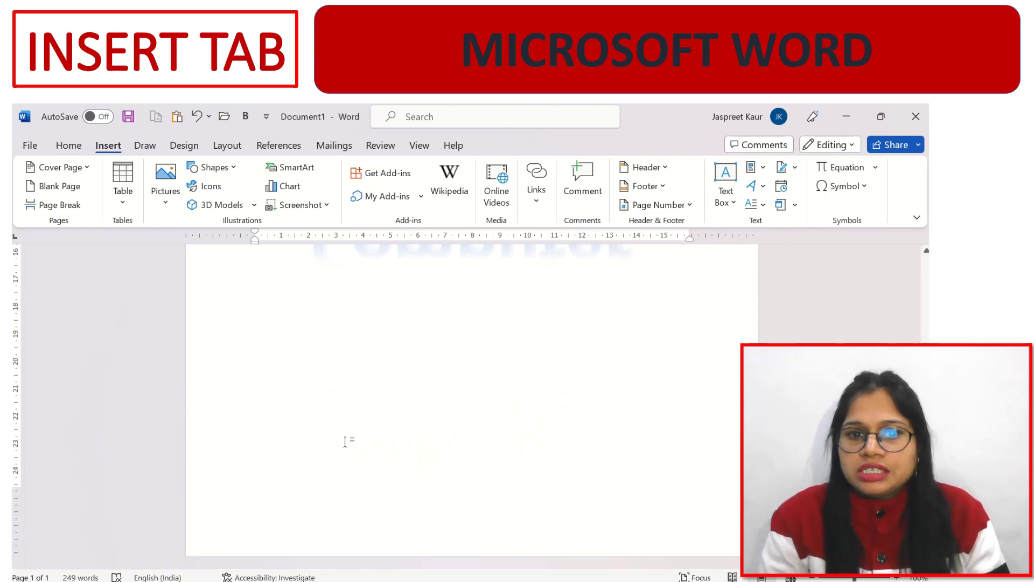
click(280, 417)
click(280, 416)
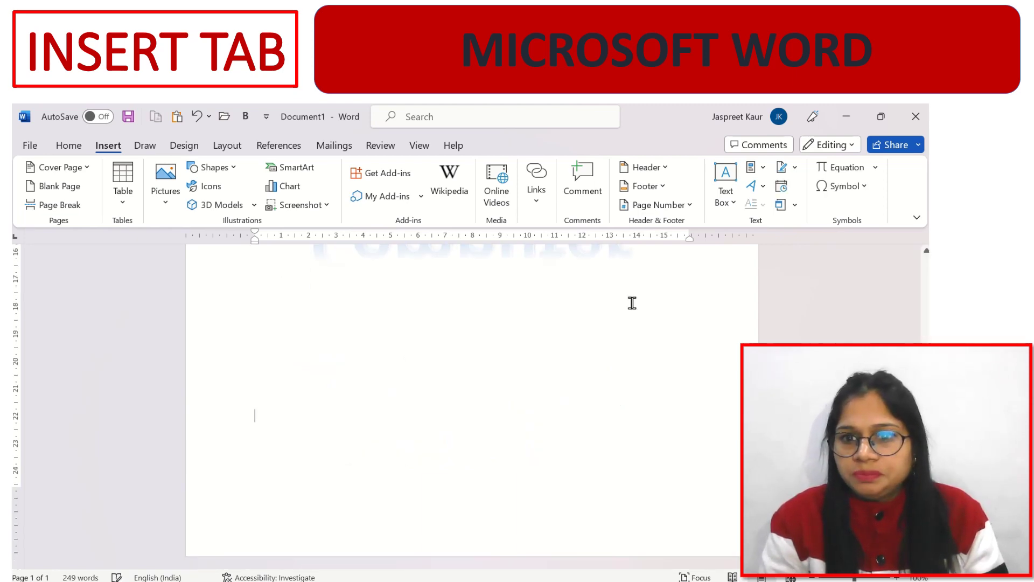
click(780, 184)
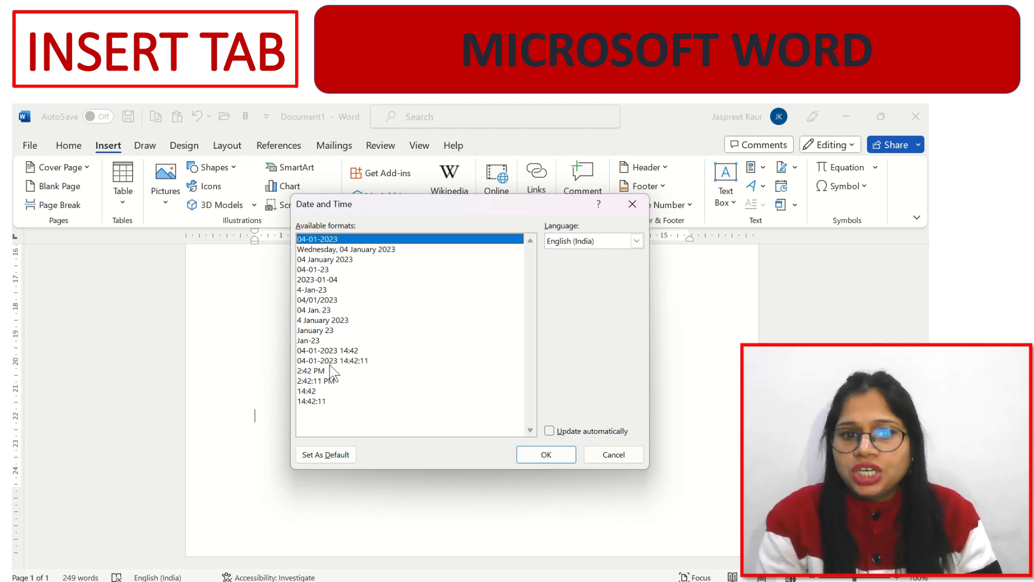
click(350, 360)
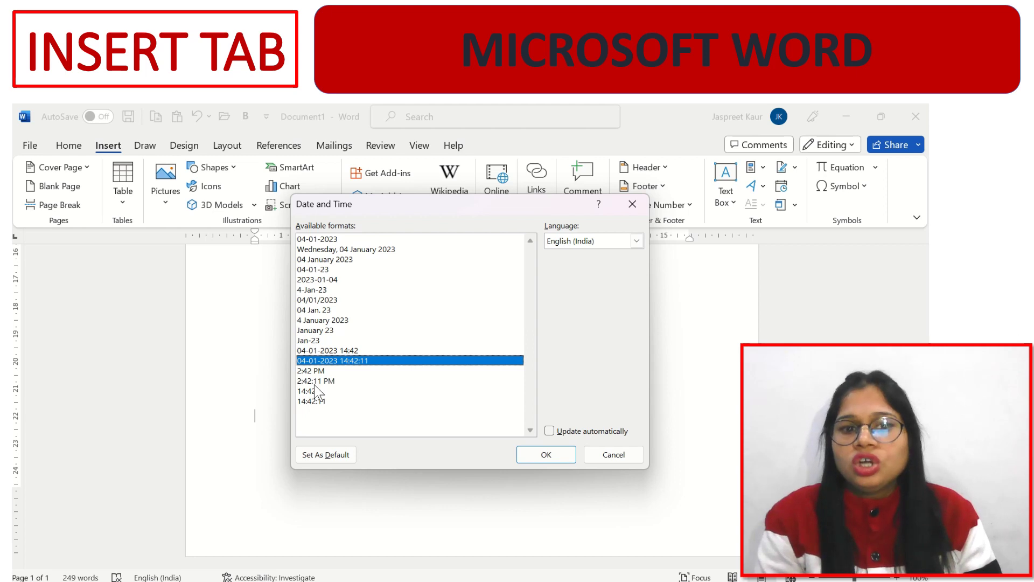
click(550, 430)
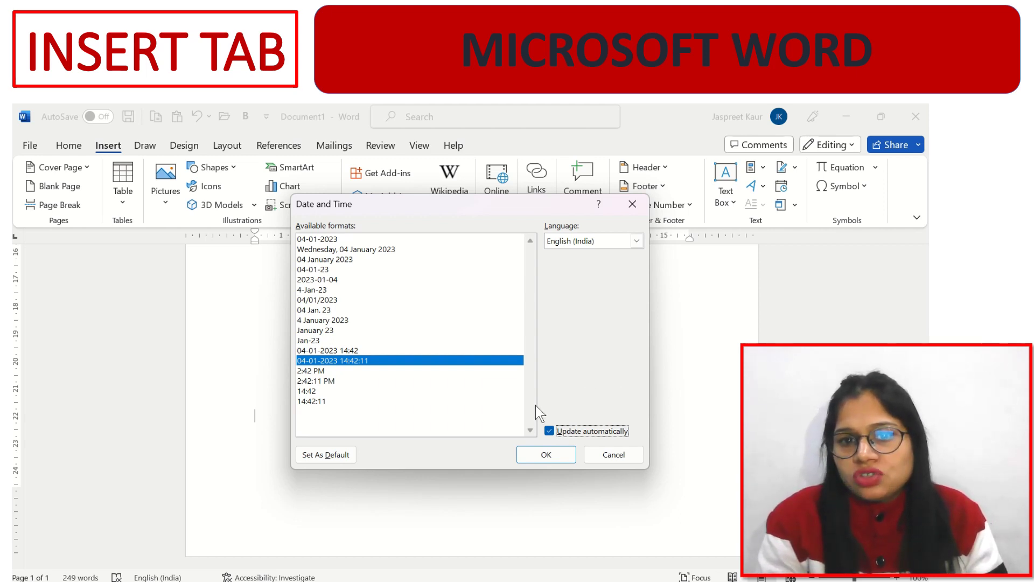
click(545, 454)
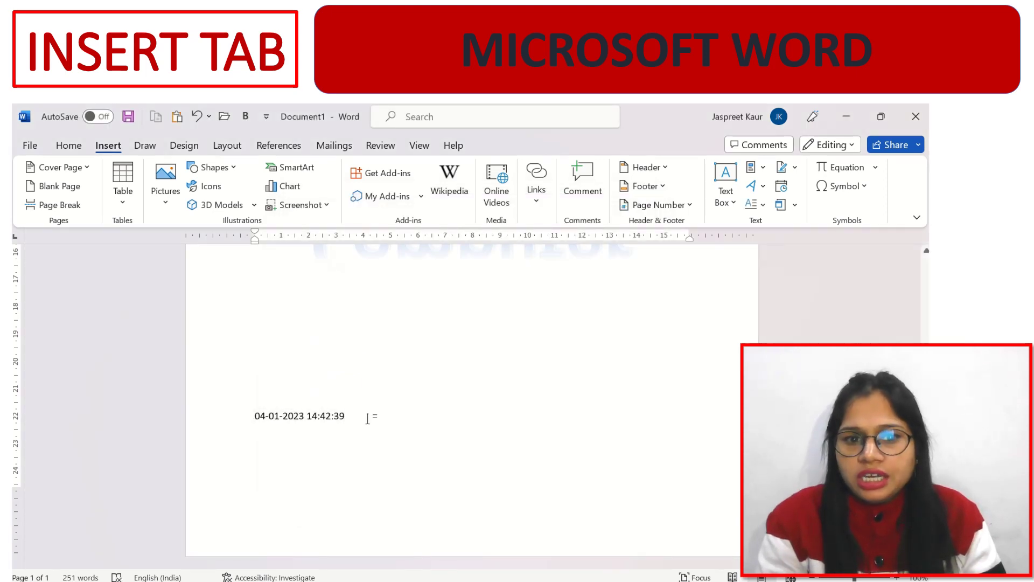
key(Return)
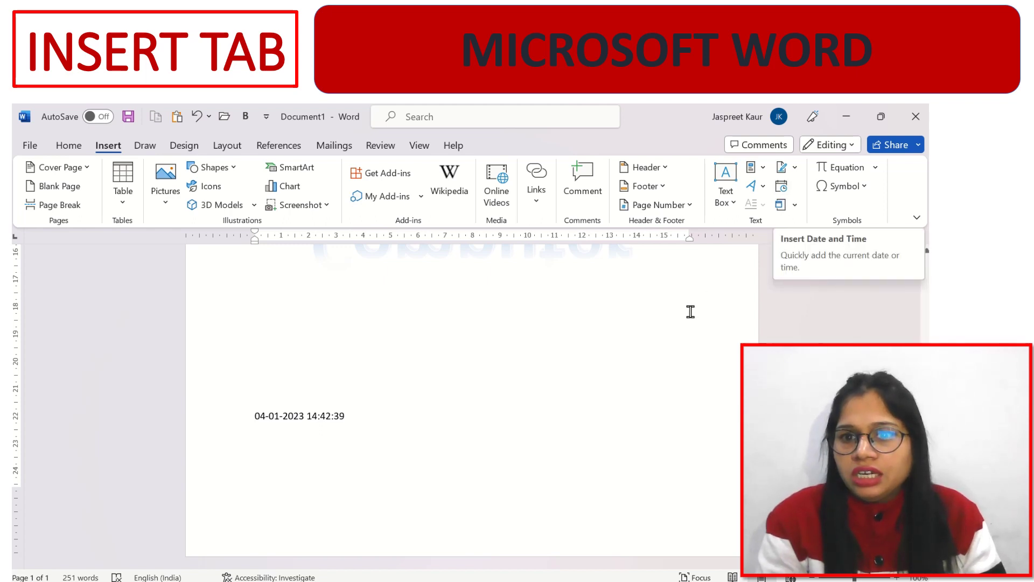
- Embed a Microsoft Graph Chart object with East, West and North quarterly bars, then return to Word
click(796, 205)
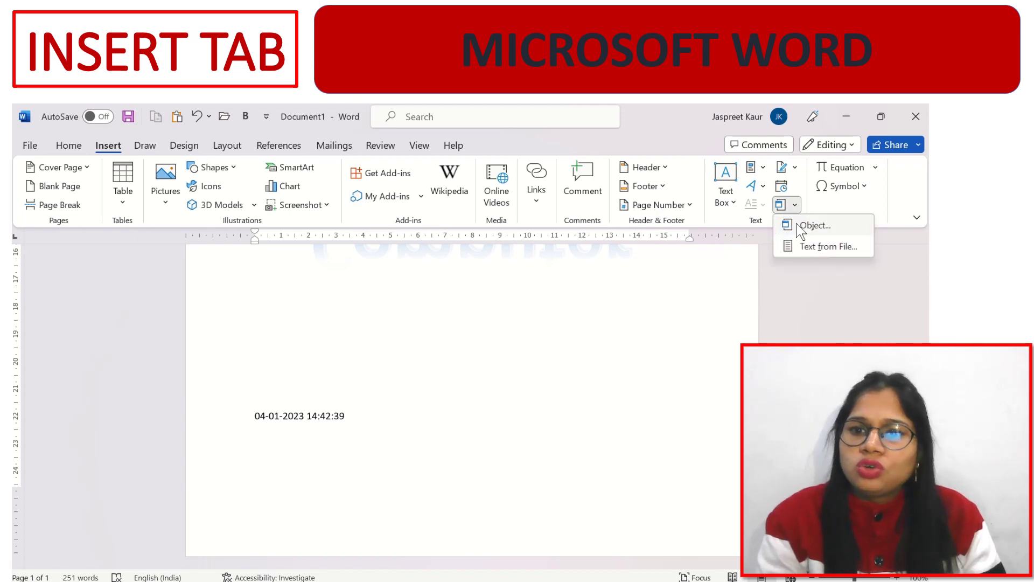
click(798, 227)
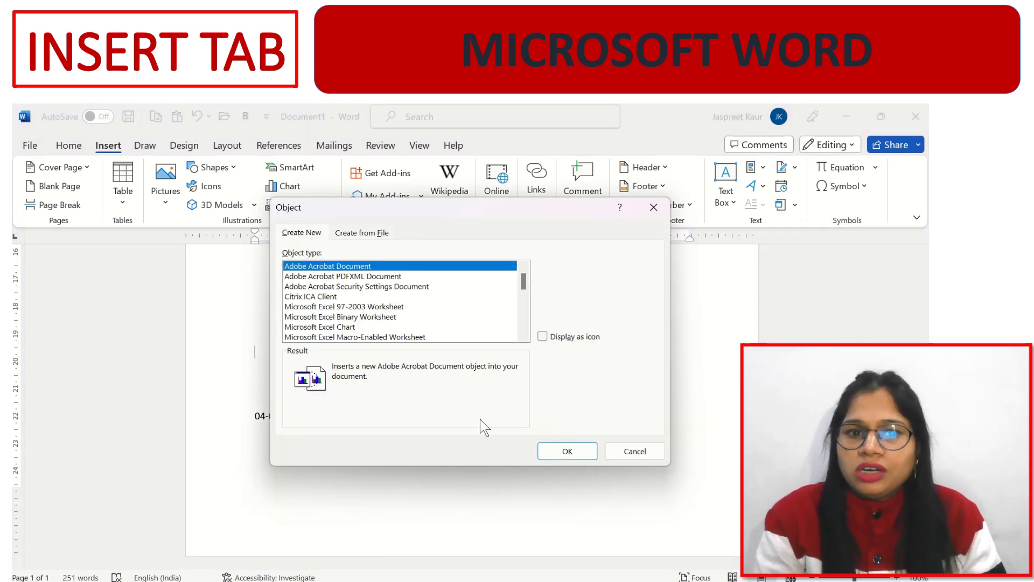
drag(529, 208, 536, 274)
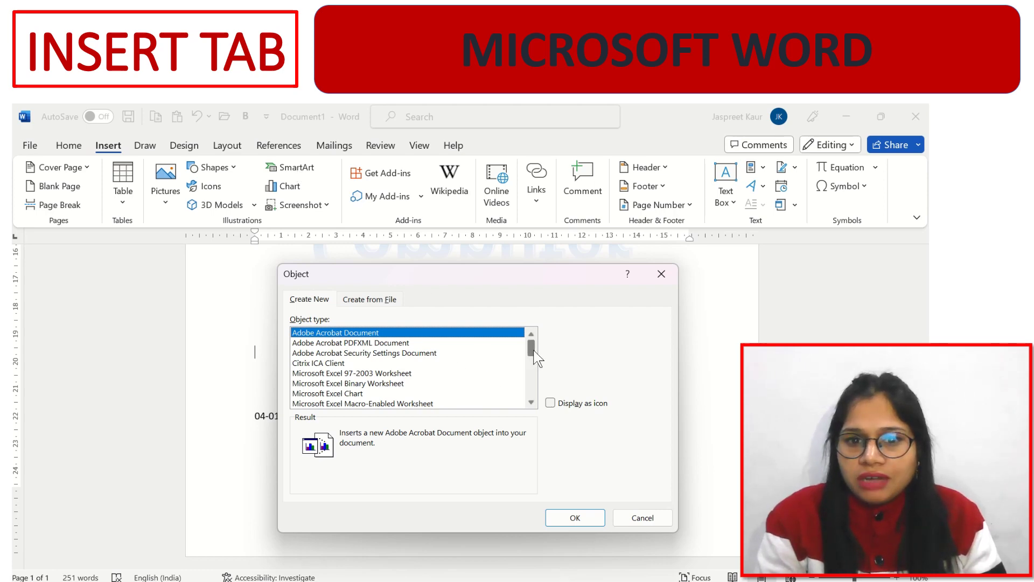
drag(534, 351, 534, 368)
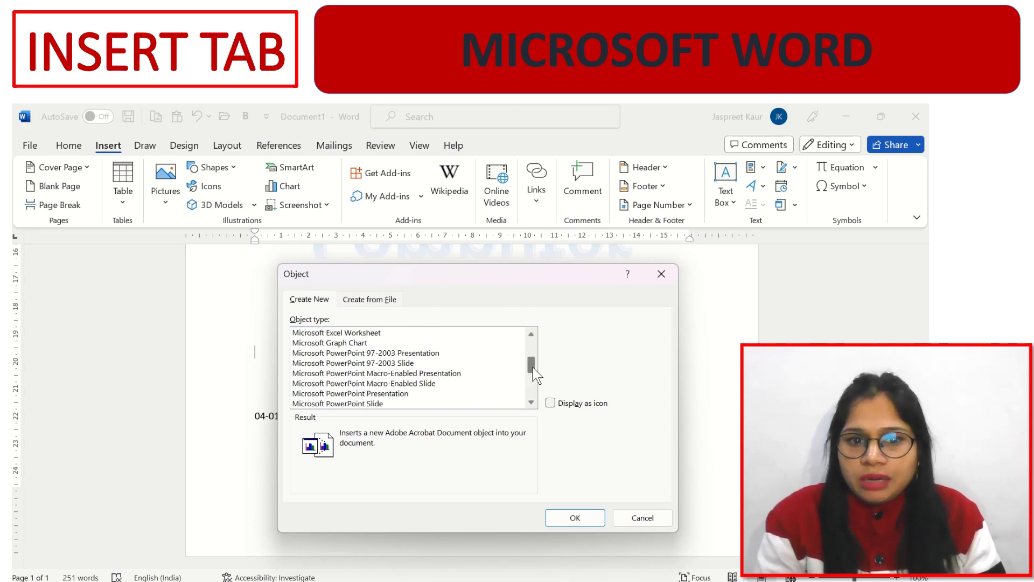
click(376, 393)
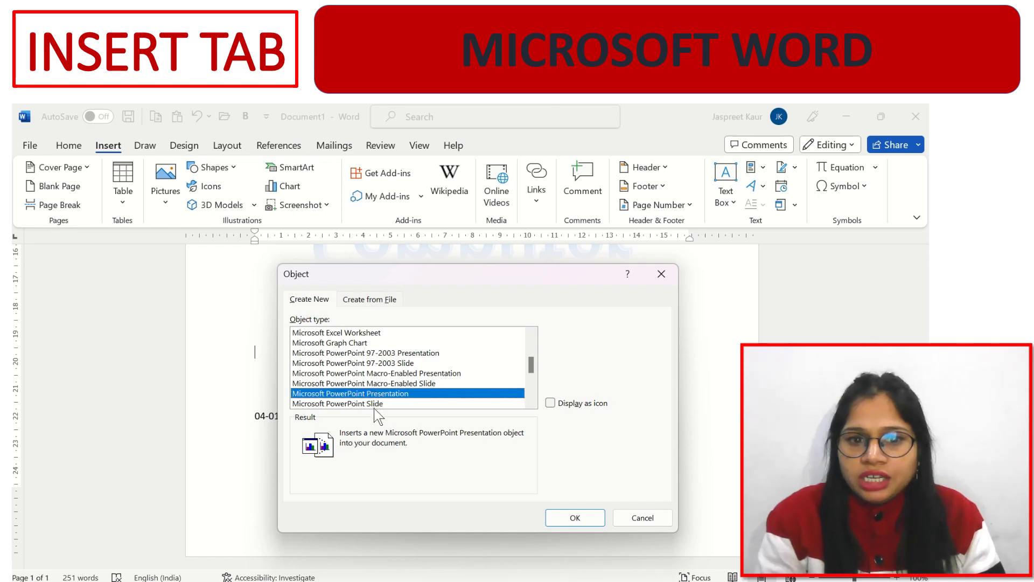
click(374, 406)
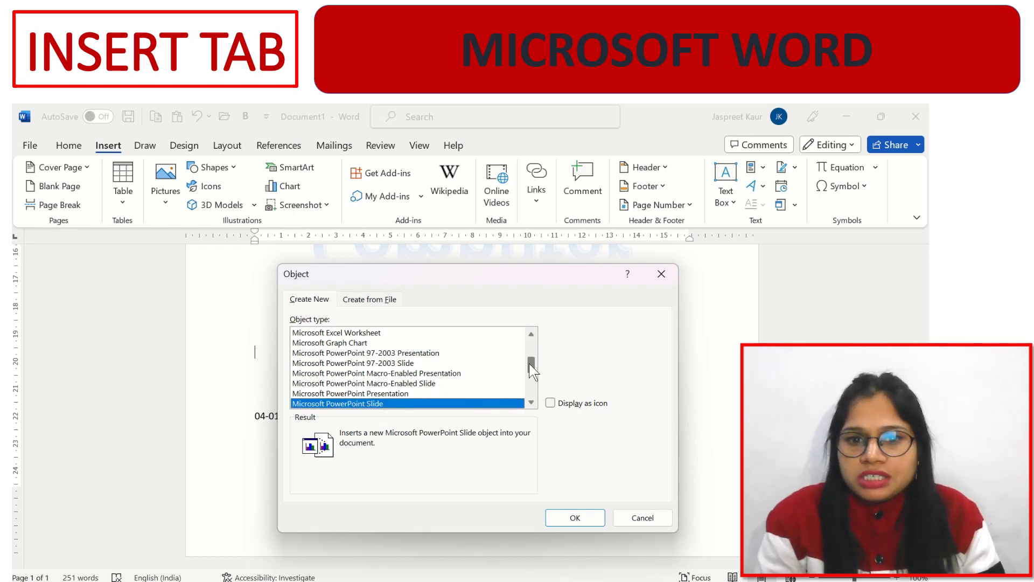
click(358, 343)
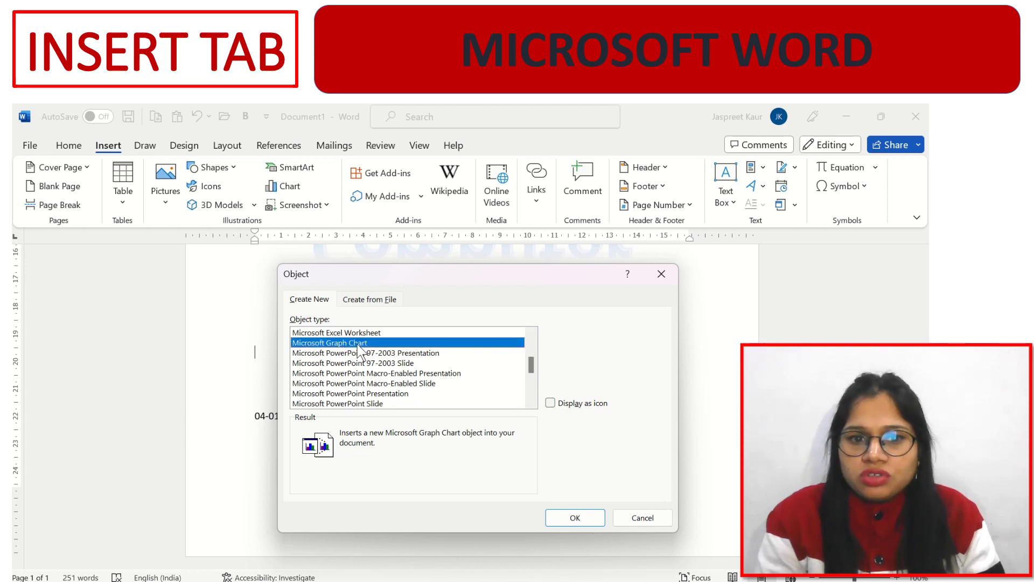
click(579, 517)
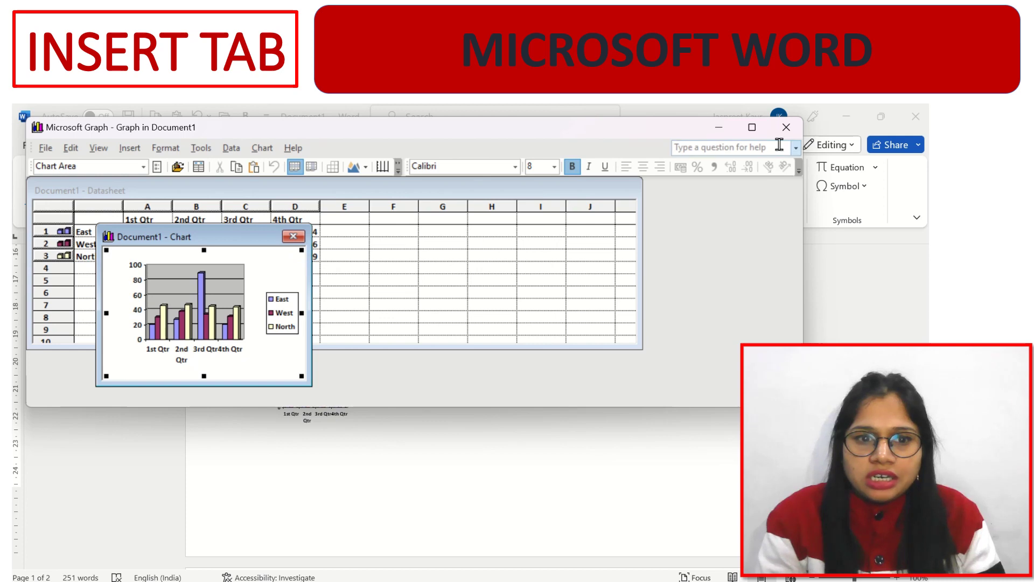
click(787, 127)
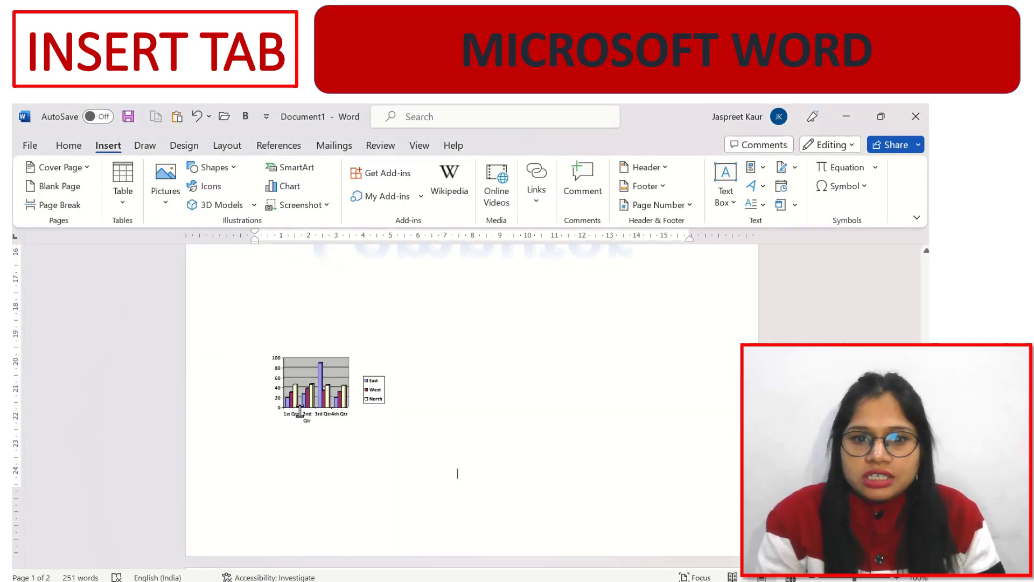
click(339, 388)
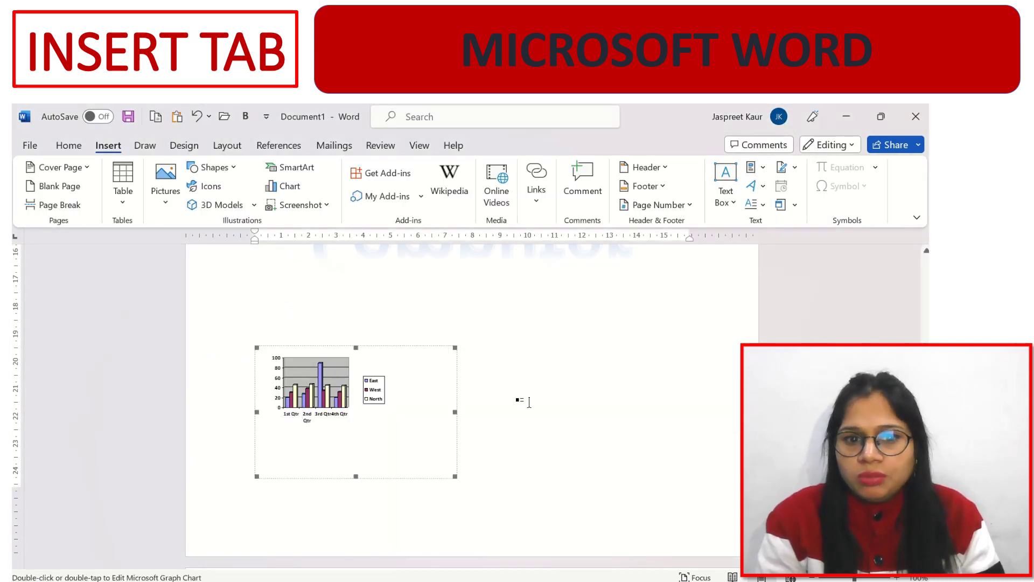
click(526, 402)
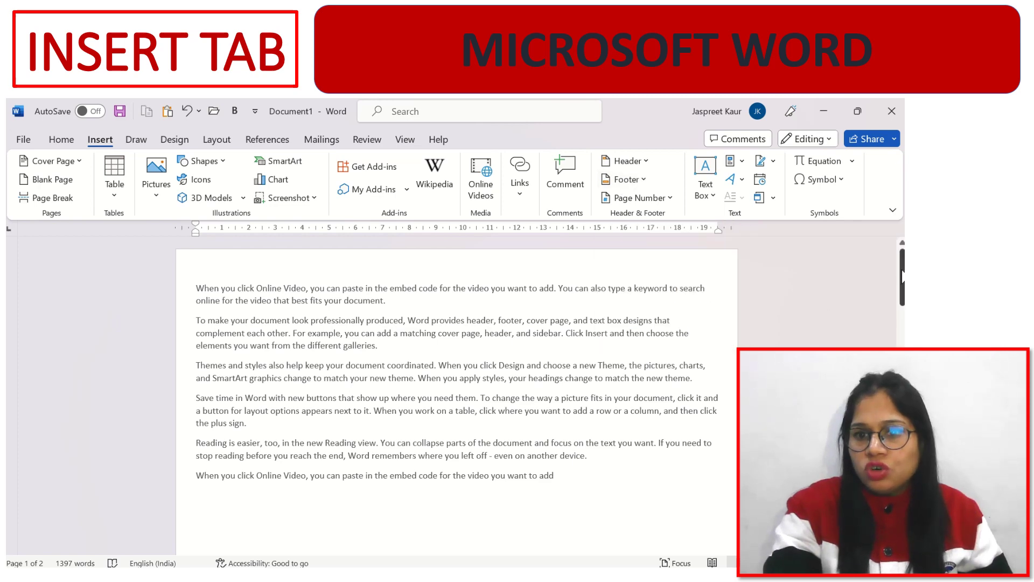
- Scroll through the sample paragraphs about themes and Online Video
scroll(455, 404, up, 10)
scroll(456, 396, down, 4)
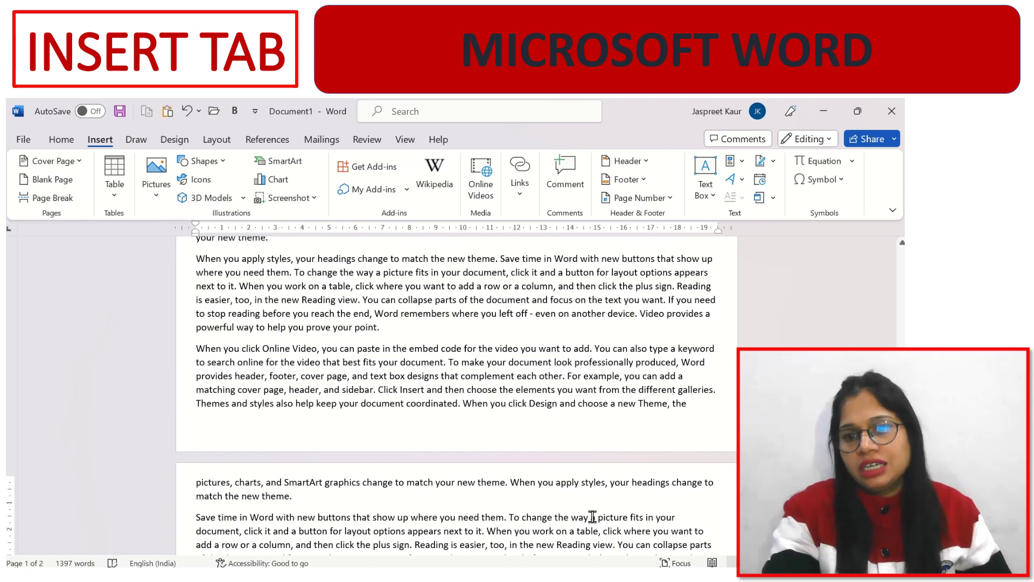
- Add the Retrospect header with the title 'COMPUTER' and close header editing
click(636, 161)
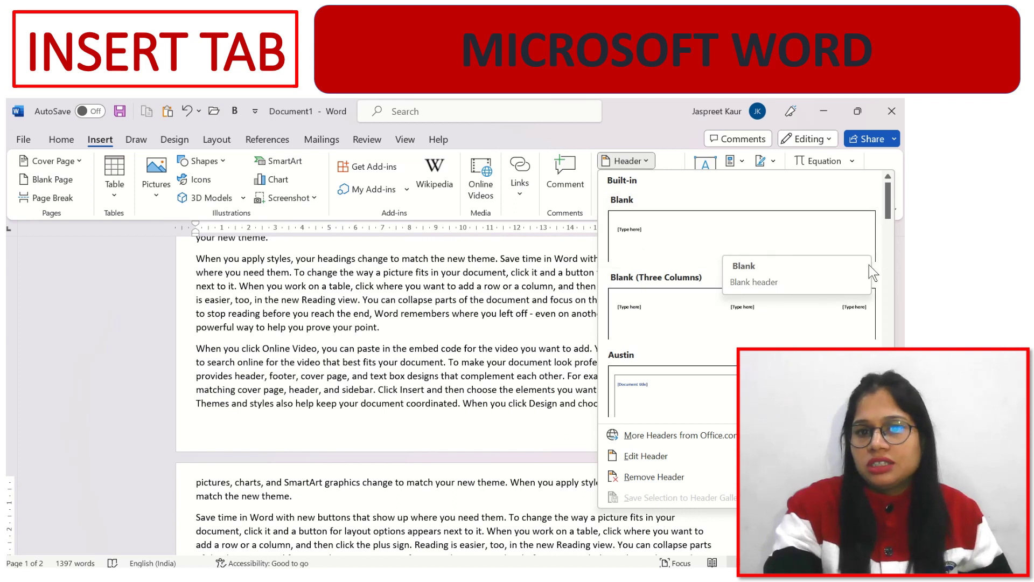
drag(890, 213, 890, 399)
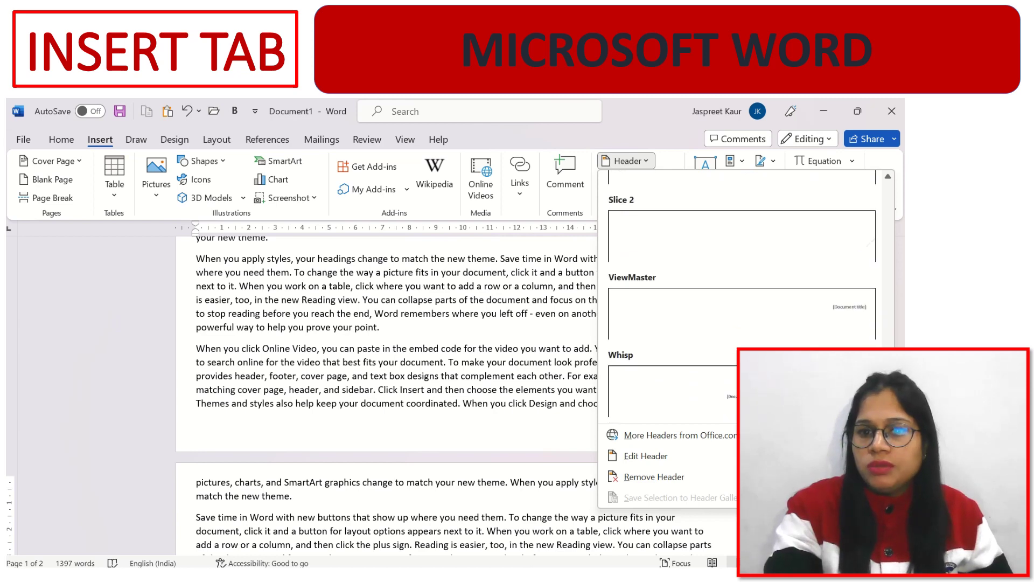
mouse_move(889, 399)
mouse_down()
mouse_move(892, 337)
mouse_move(892, 348)
mouse_up()
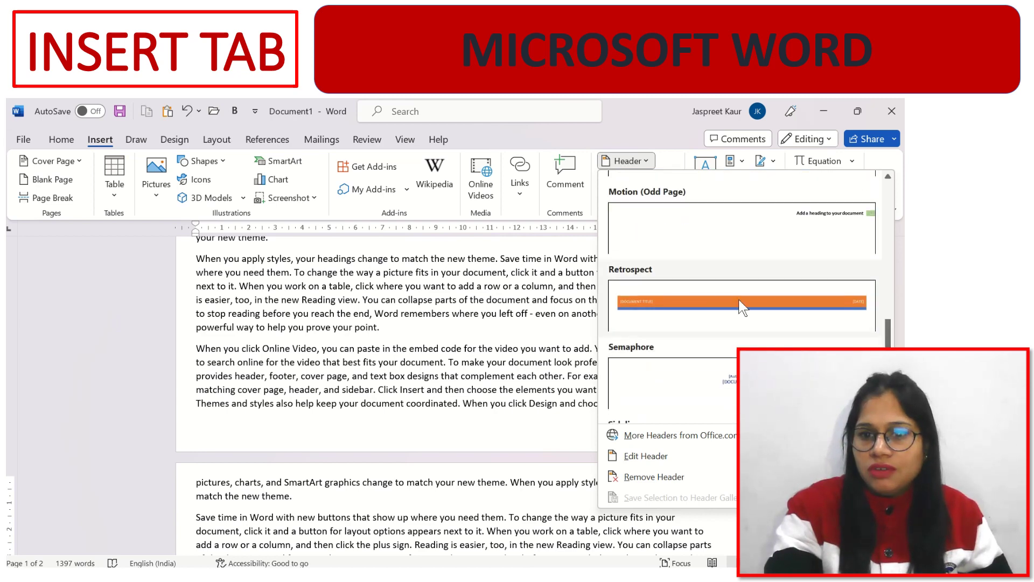
click(710, 298)
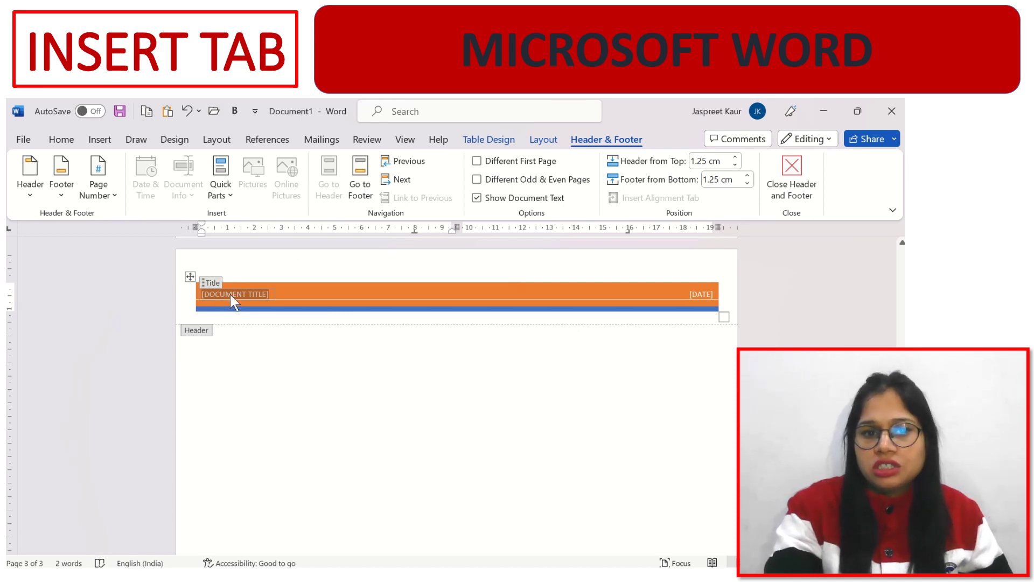
text(COMPU)
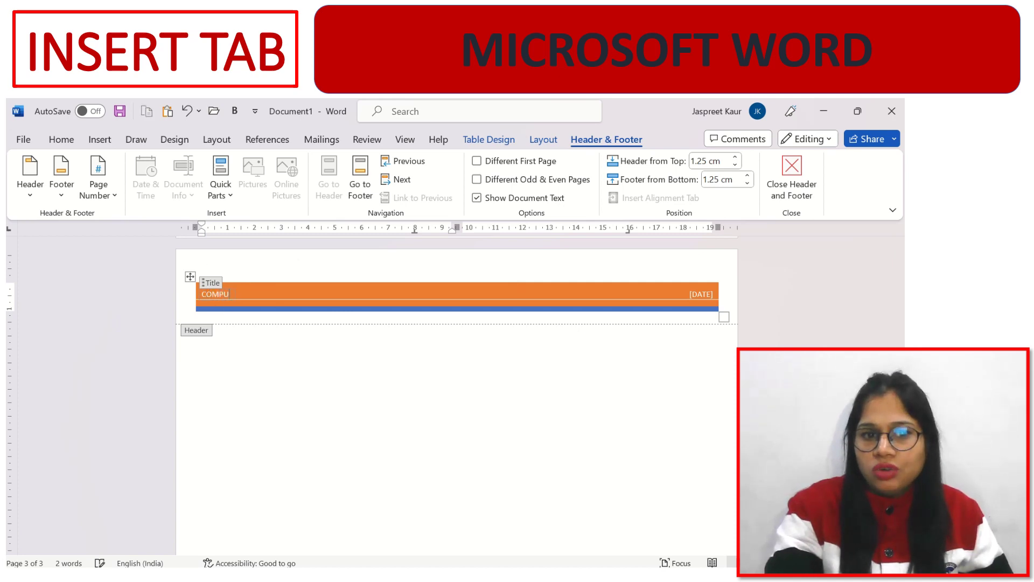
text(TER)
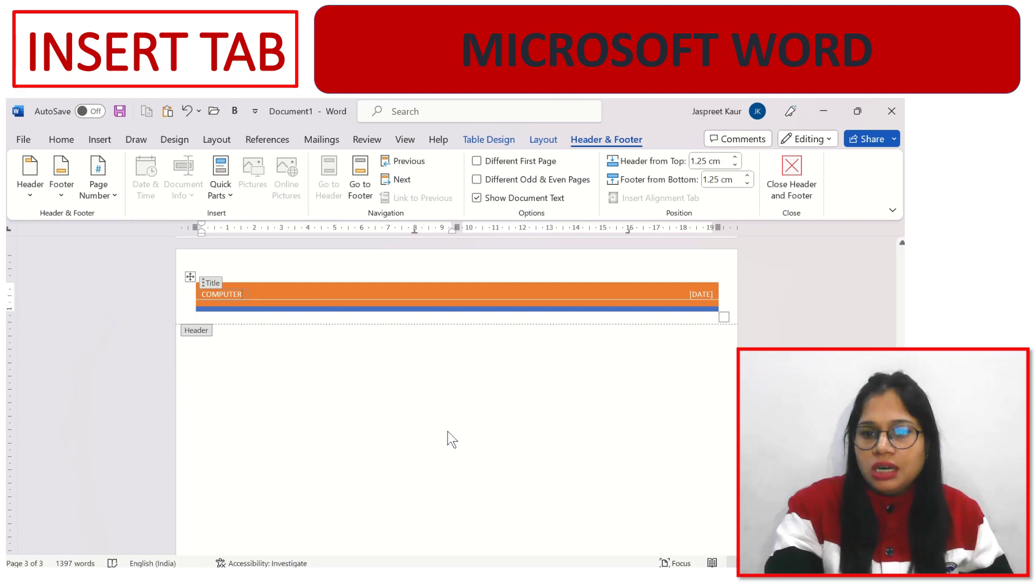
double_click(447, 431)
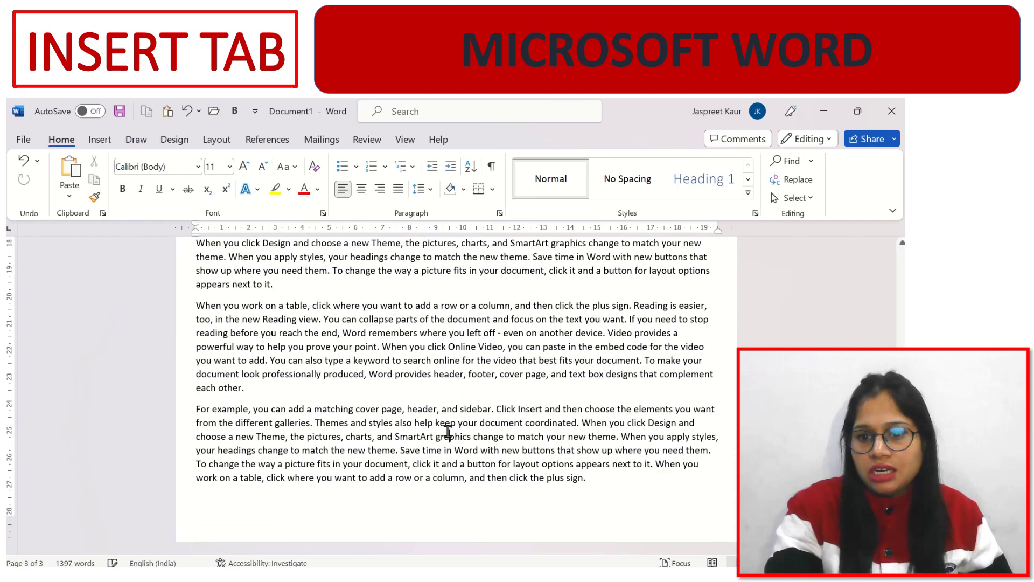
scroll(456, 393, up, 5)
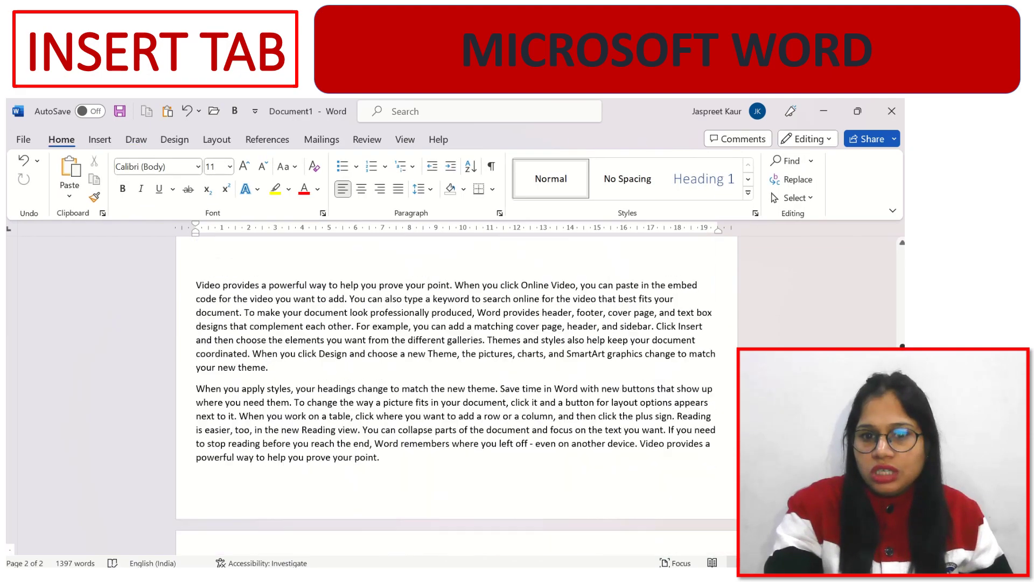
scroll(456, 393, up, 5)
scroll(456, 393, up, 5)
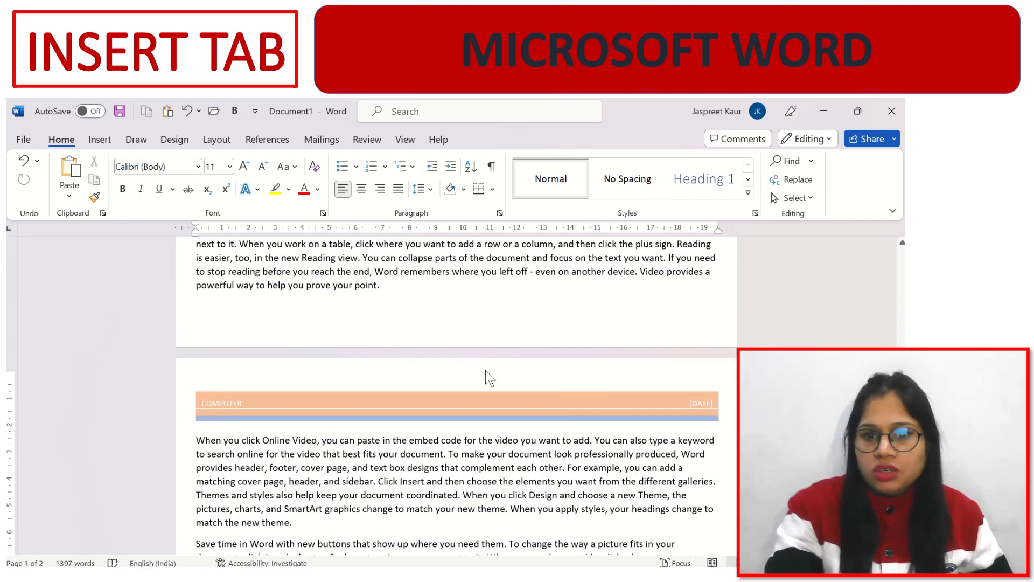
click(230, 318)
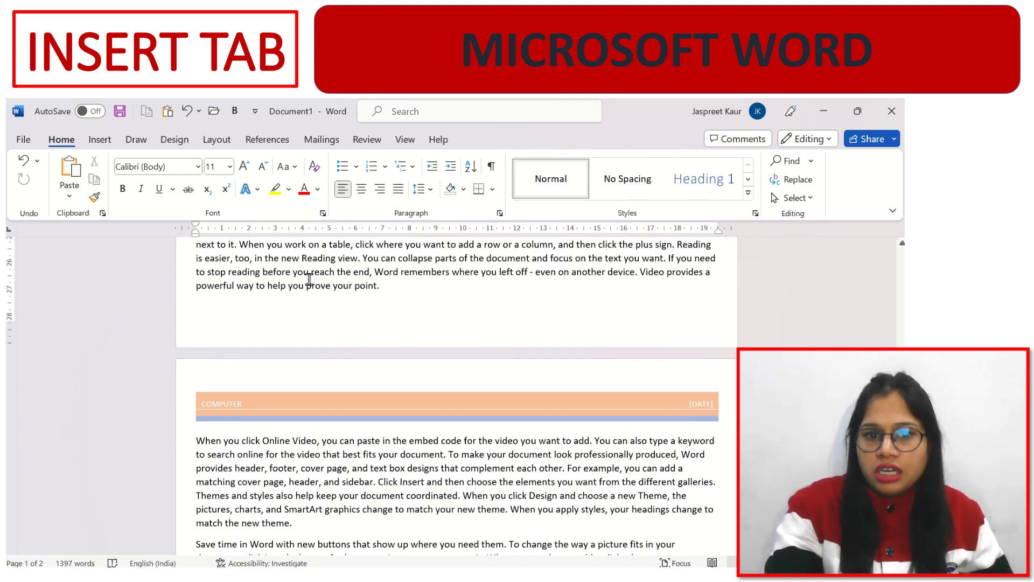
click(99, 140)
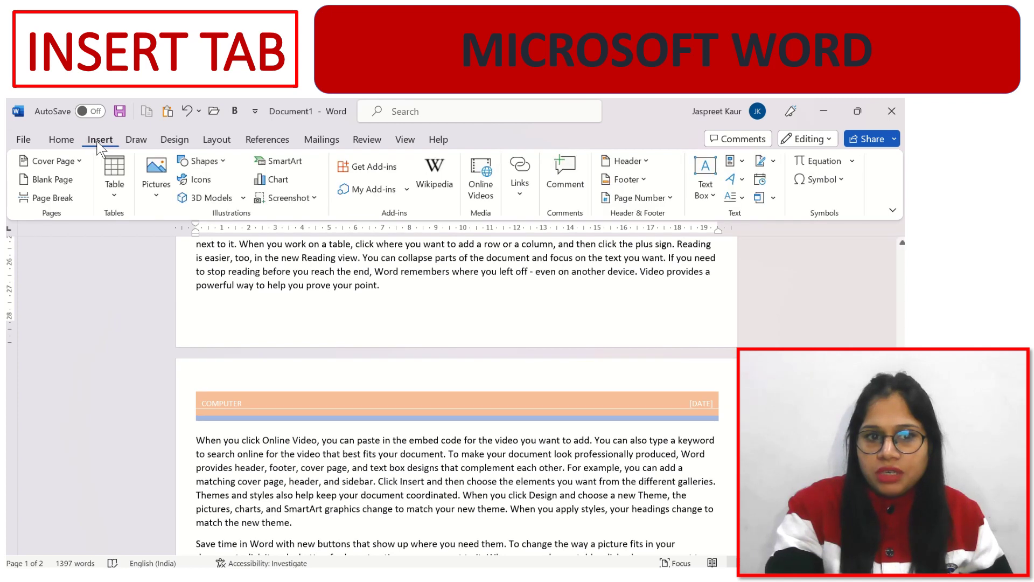
click(49, 180)
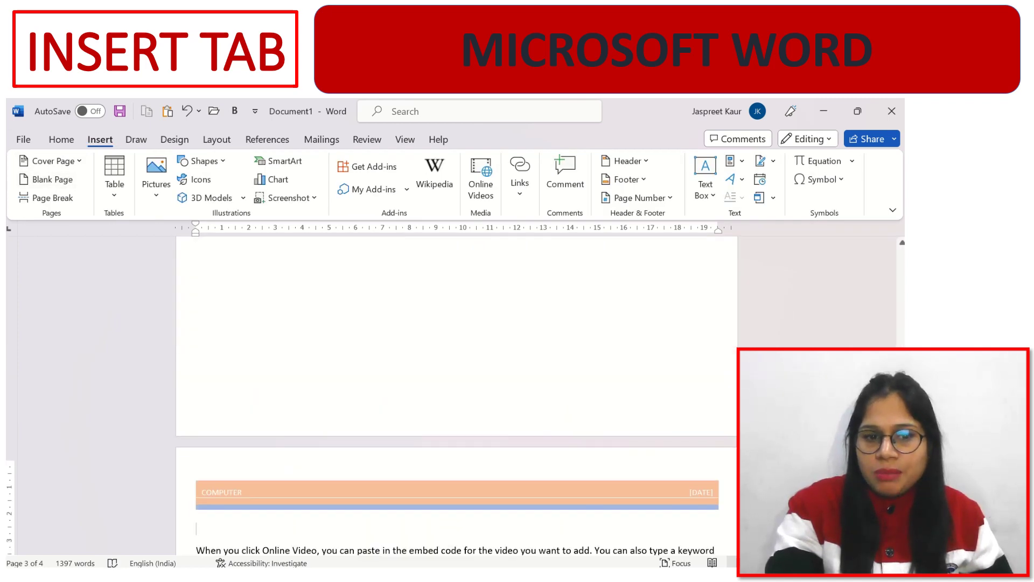
scroll(857, 319, up, 10)
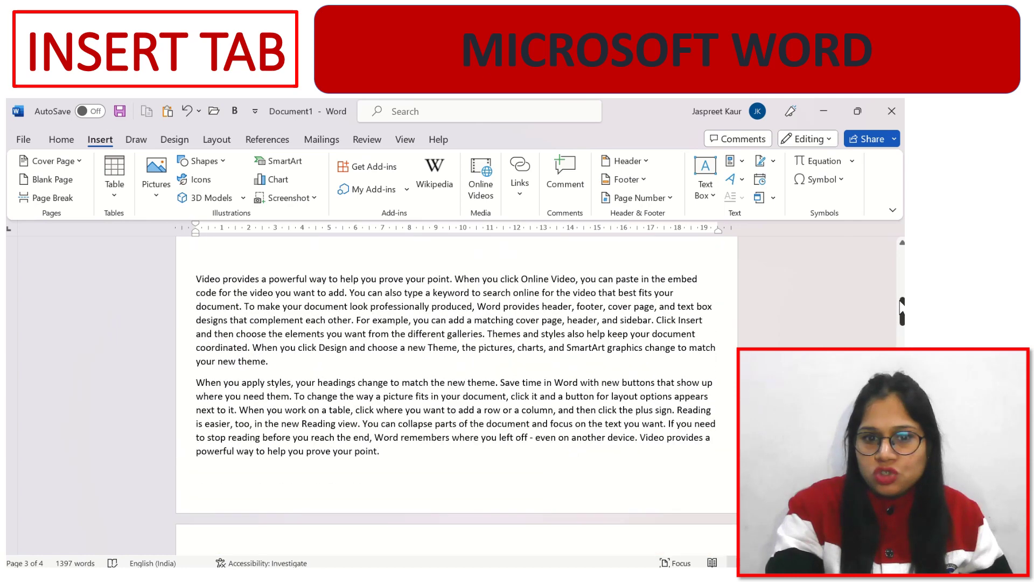
scroll(857, 318, down, 2)
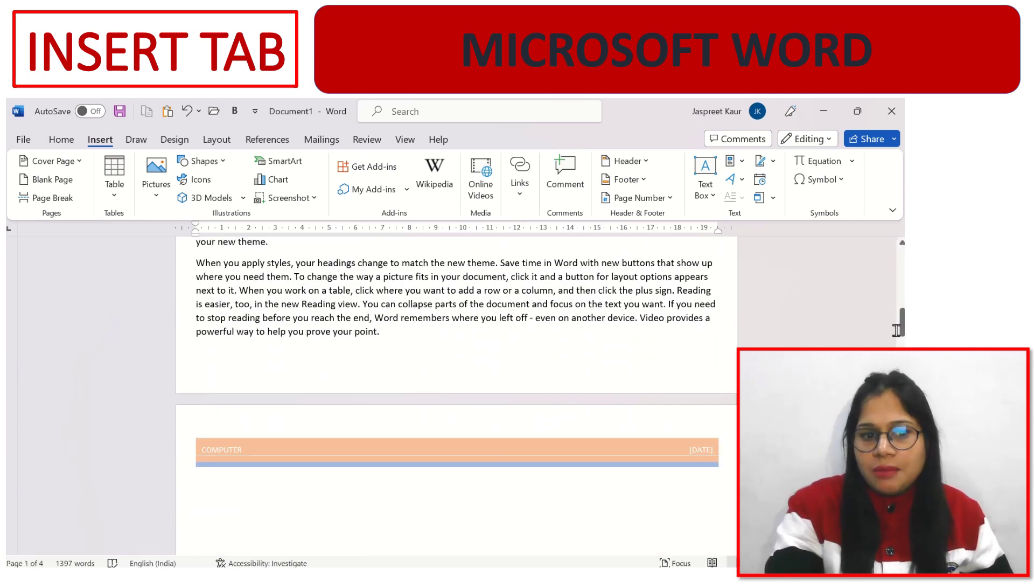
drag(904, 338, 903, 338)
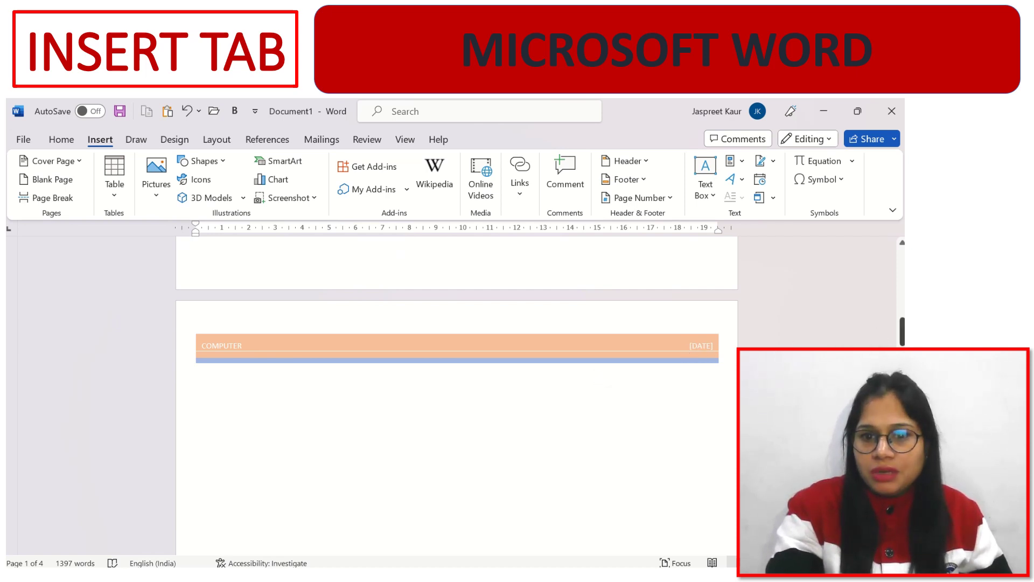
drag(903, 332, 903, 409)
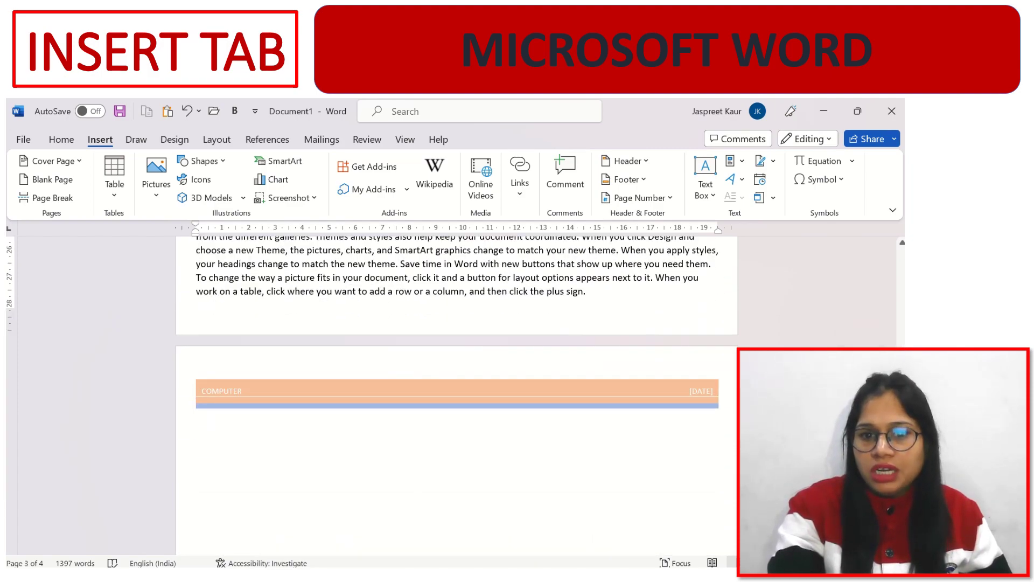
drag(902, 254, 902, 264)
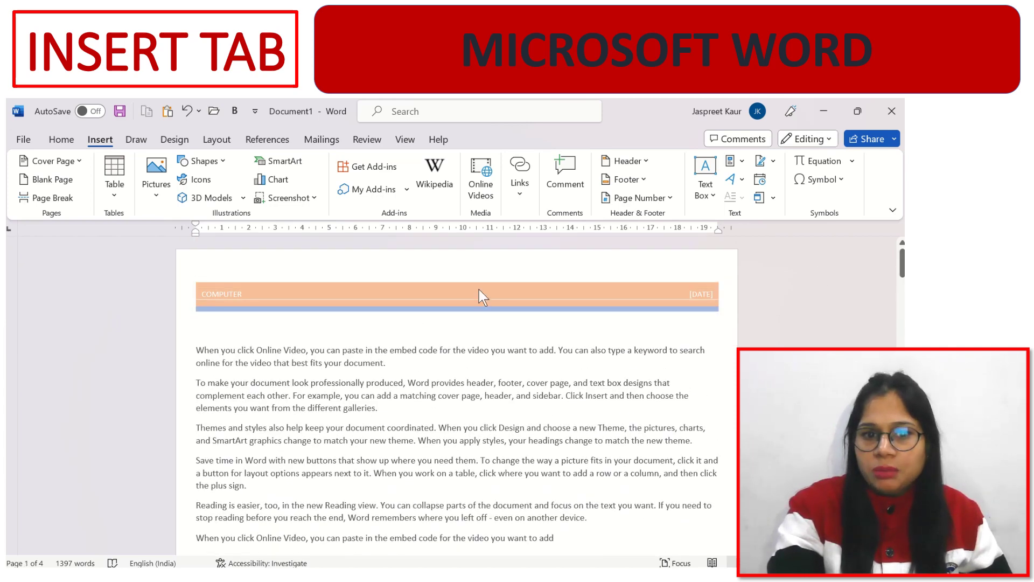
double_click(428, 277)
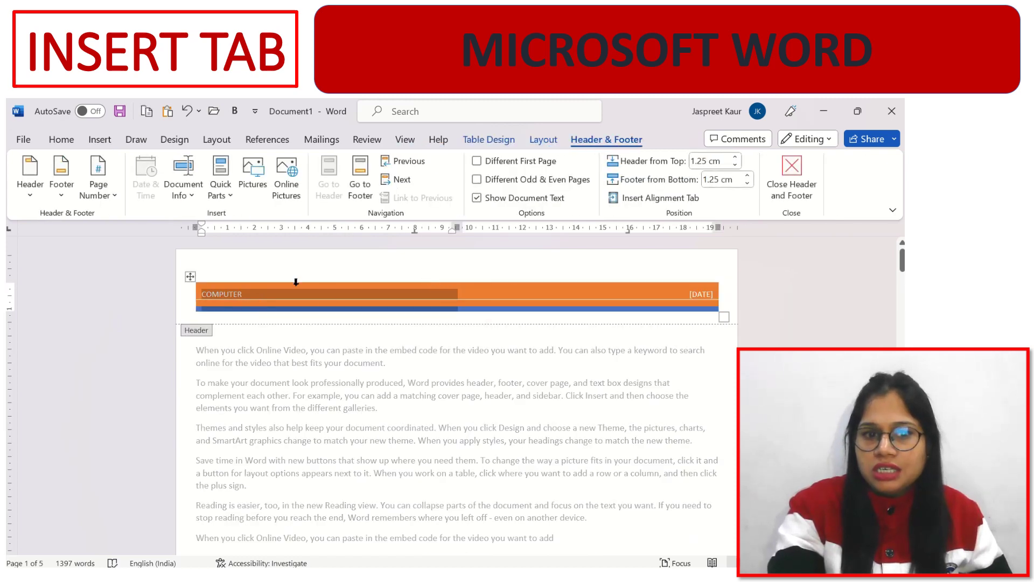
double_click(365, 477)
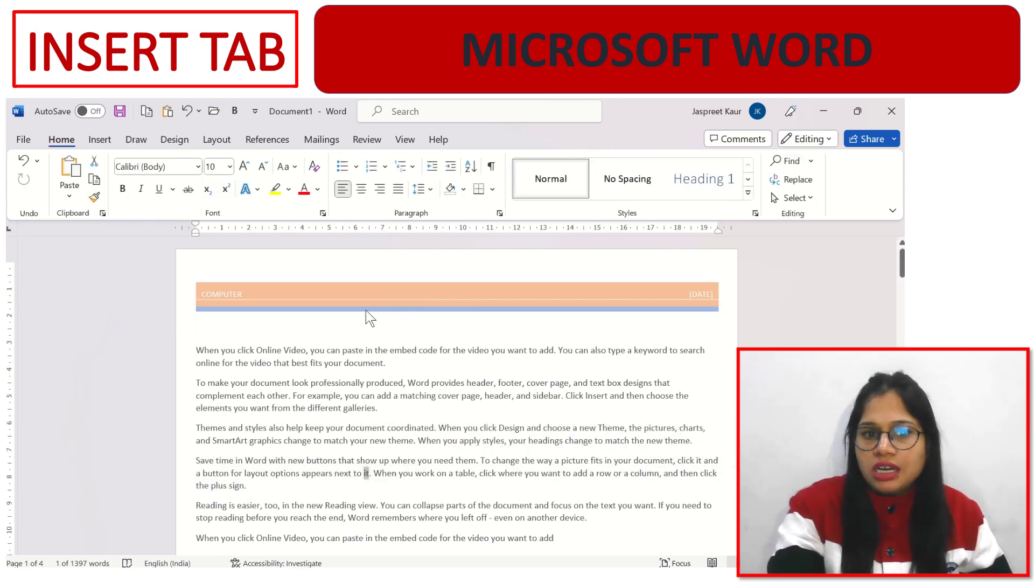
click(100, 139)
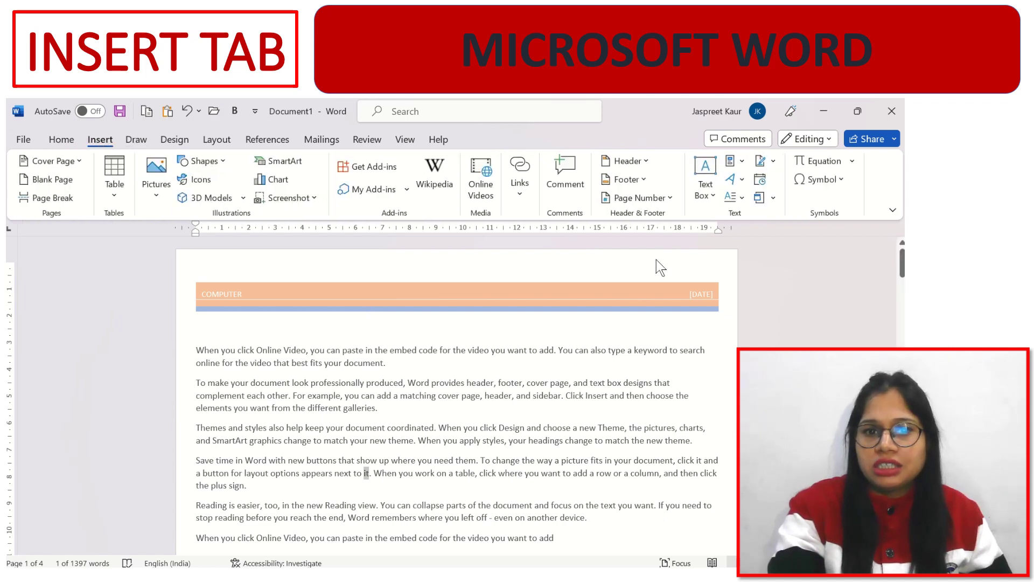
click(646, 162)
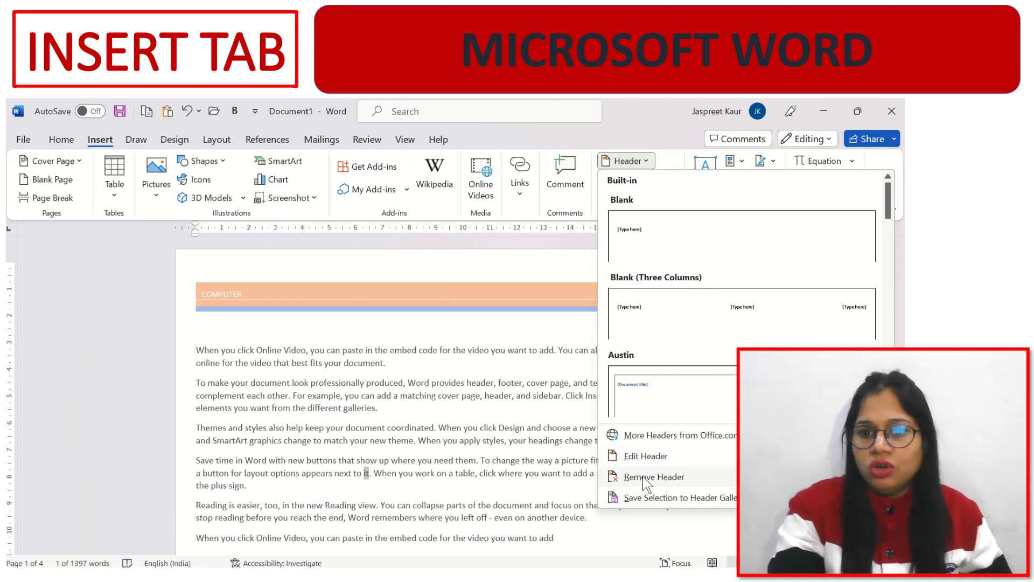
key(Escape)
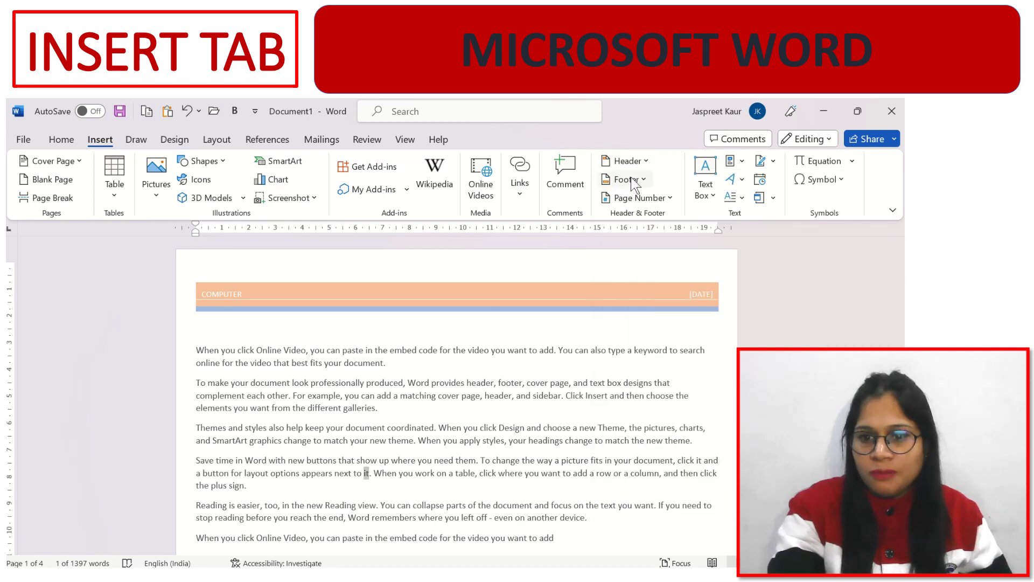
- Insert a Blank footer reading 'Thank you' and close footer editing
click(628, 179)
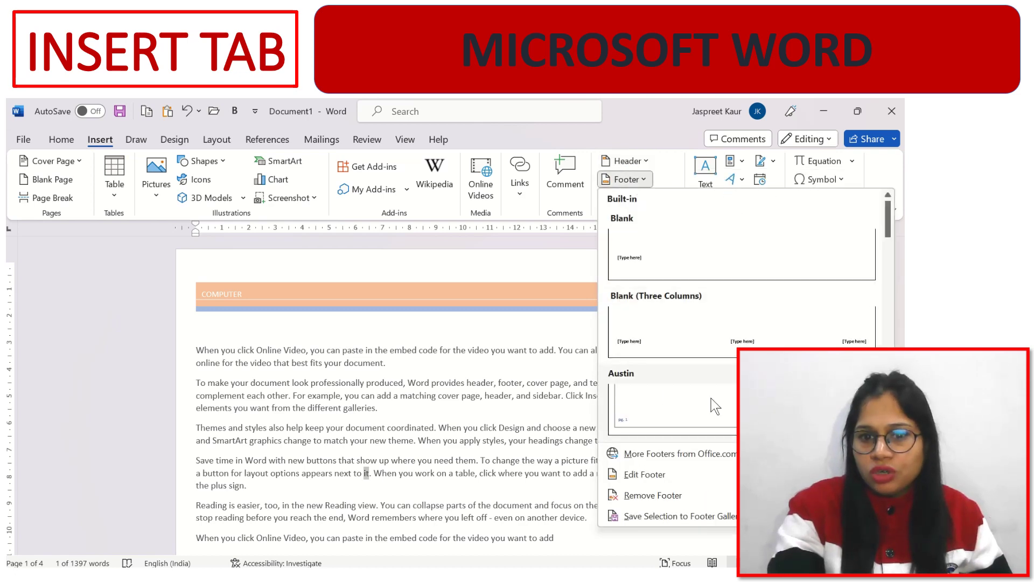
click(737, 253)
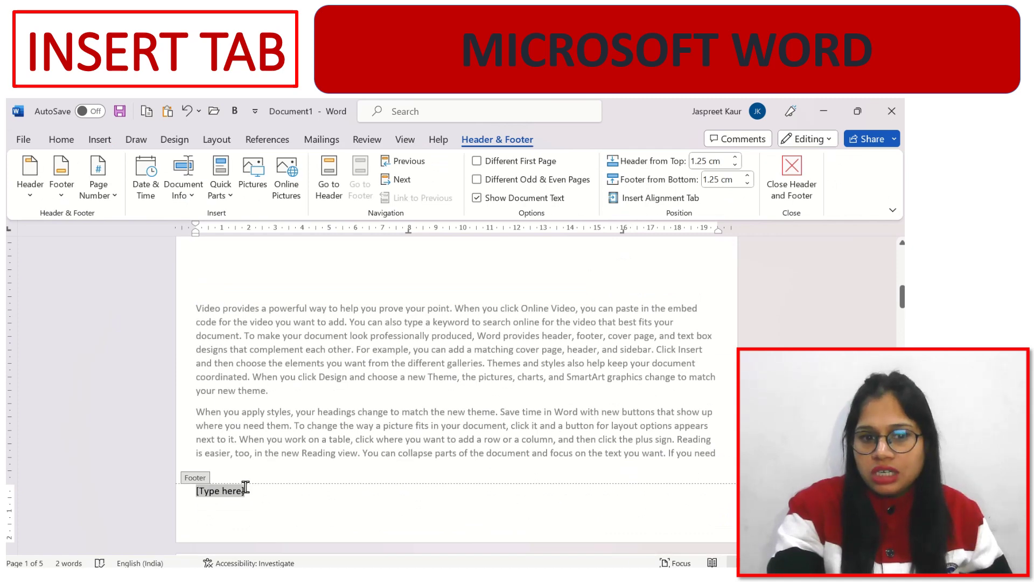
text(T)
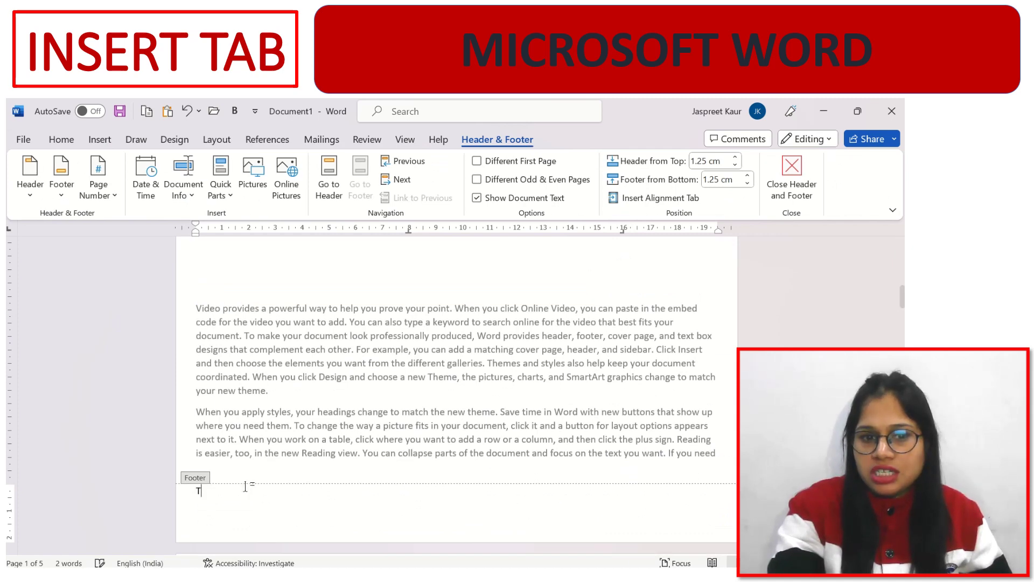
text(hank you)
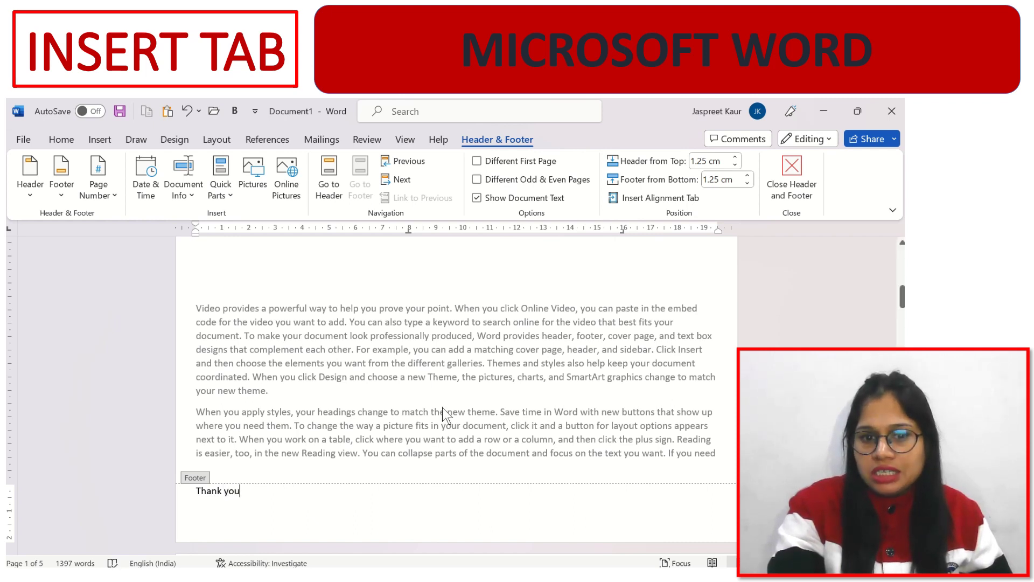
double_click(373, 351)
triple_click(372, 351)
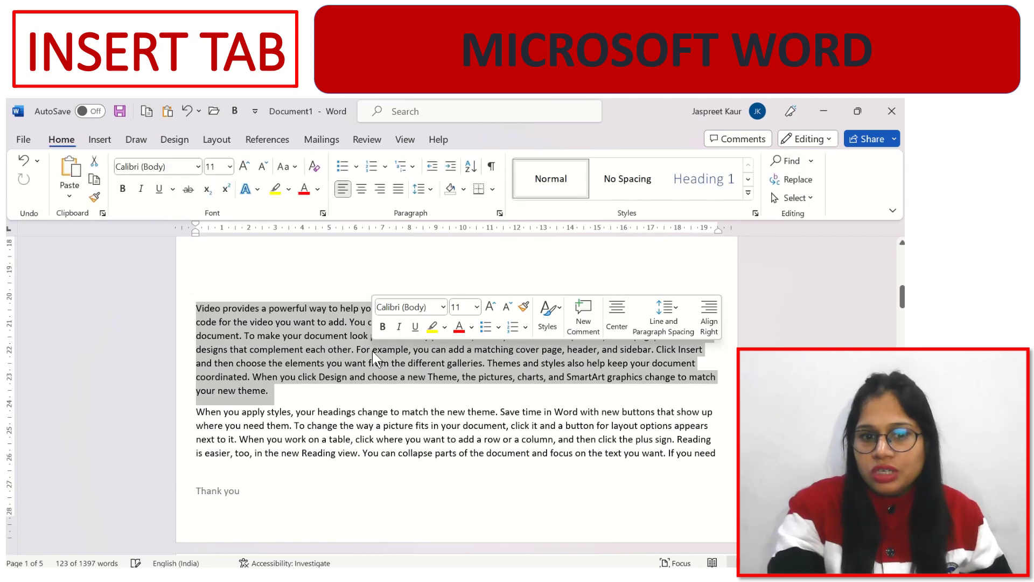
drag(901, 302, 902, 272)
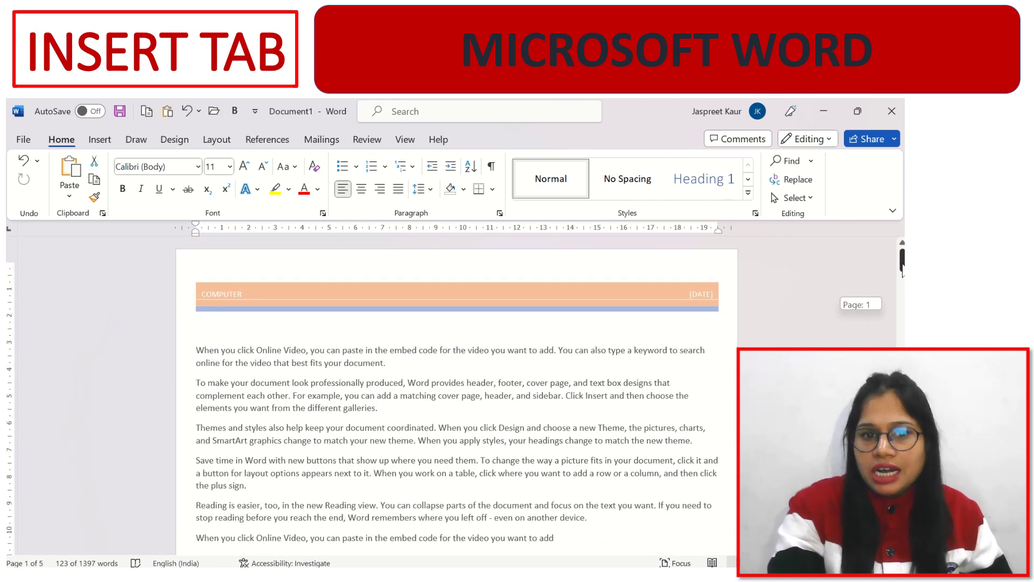
drag(902, 272, 902, 307)
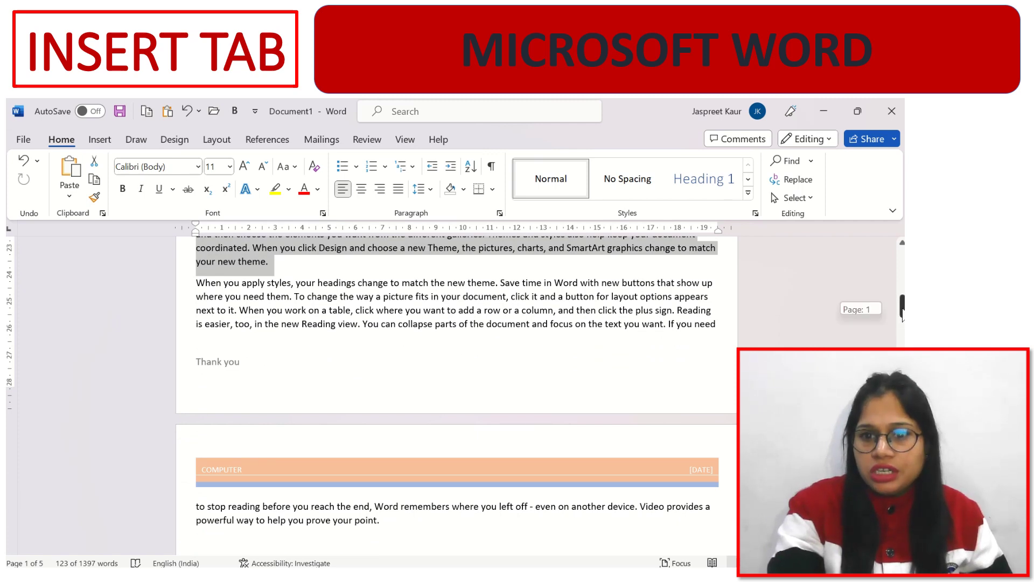
drag(902, 307, 902, 331)
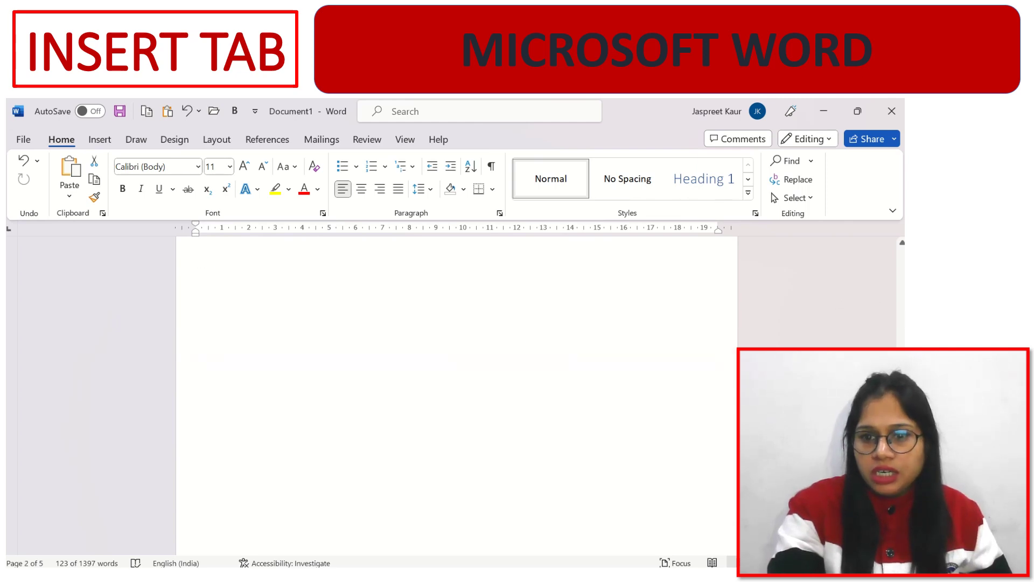
scroll(457, 396, up, 3)
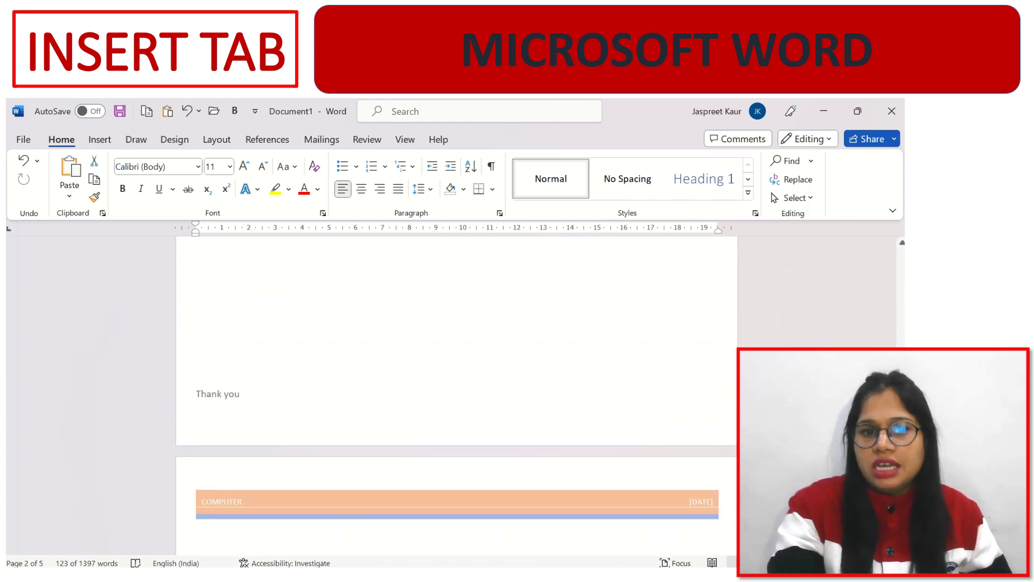
scroll(457, 388, up, 3)
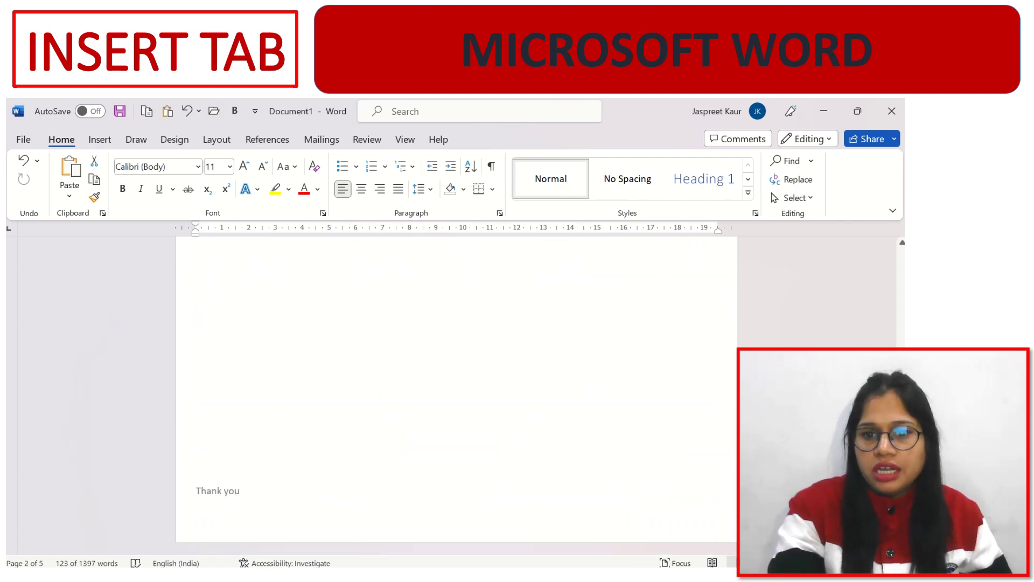
scroll(301, 345, down, 7)
scroll(301, 345, down, 2)
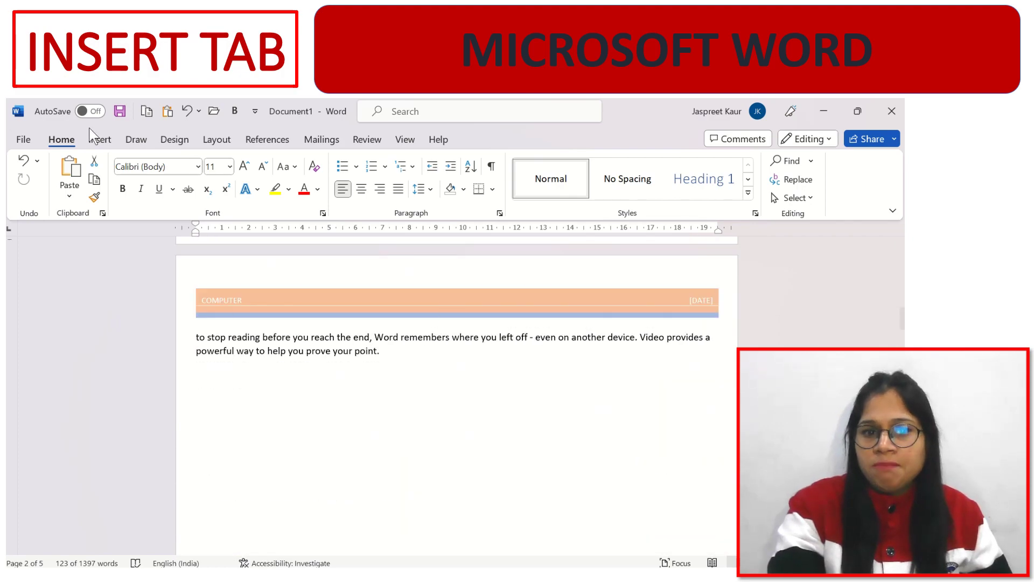
- Add Plain Number 2 centred page numbers at the bottom of every page and return to the body
click(92, 138)
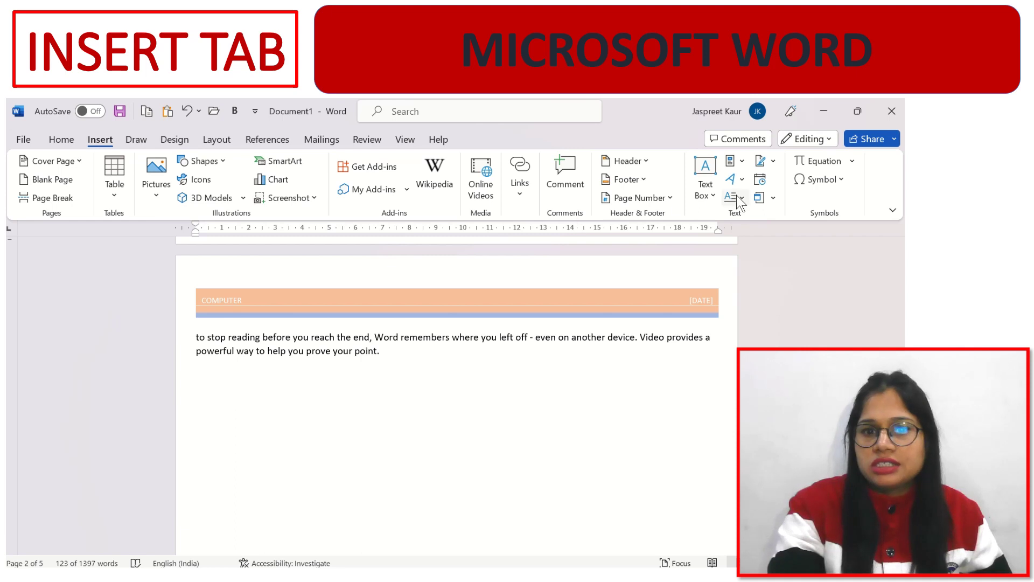
click(654, 199)
mouse_move(654, 239)
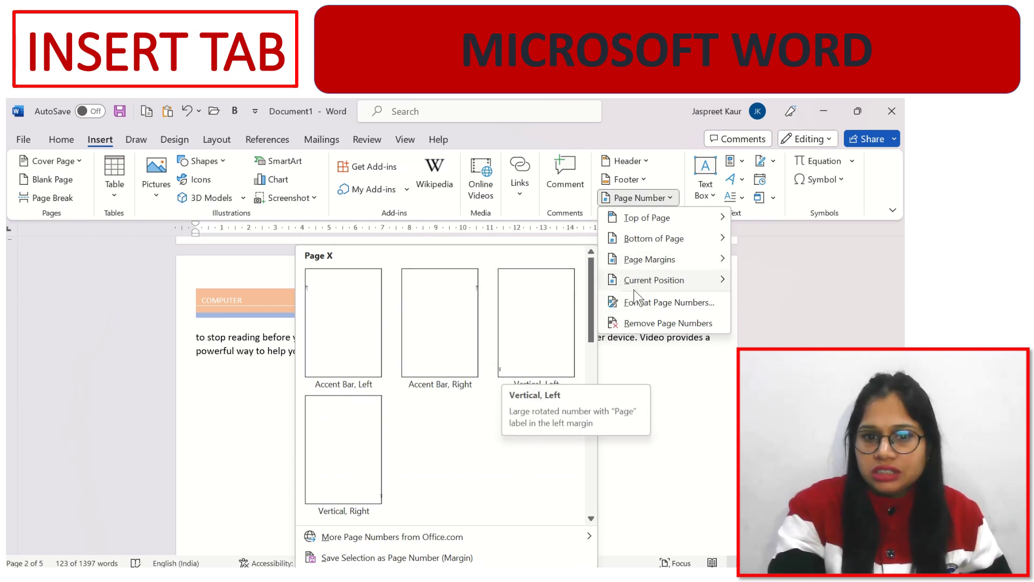
mouse_move(654, 280)
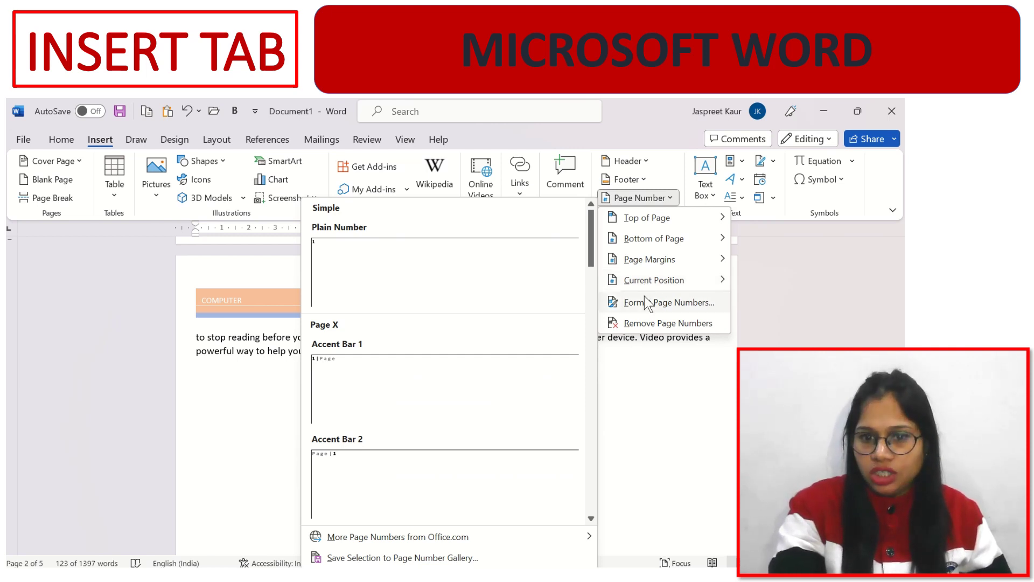
mouse_move(649, 259)
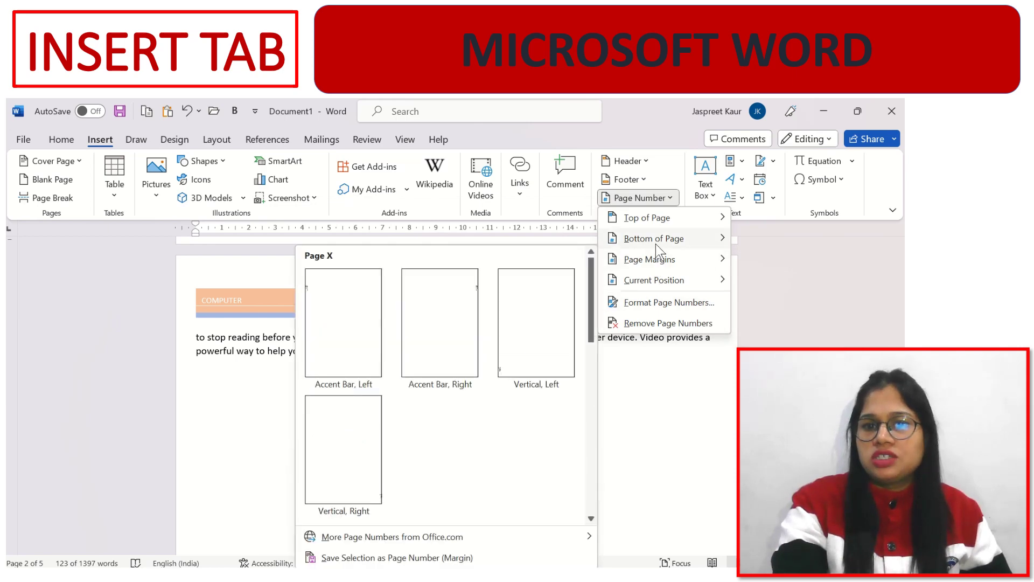
click(509, 377)
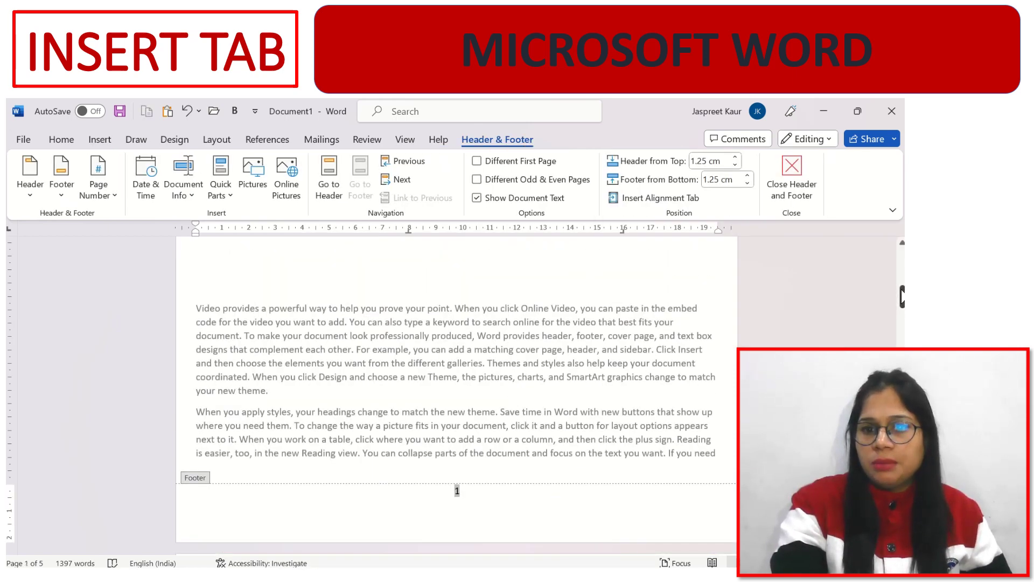
double_click(540, 342)
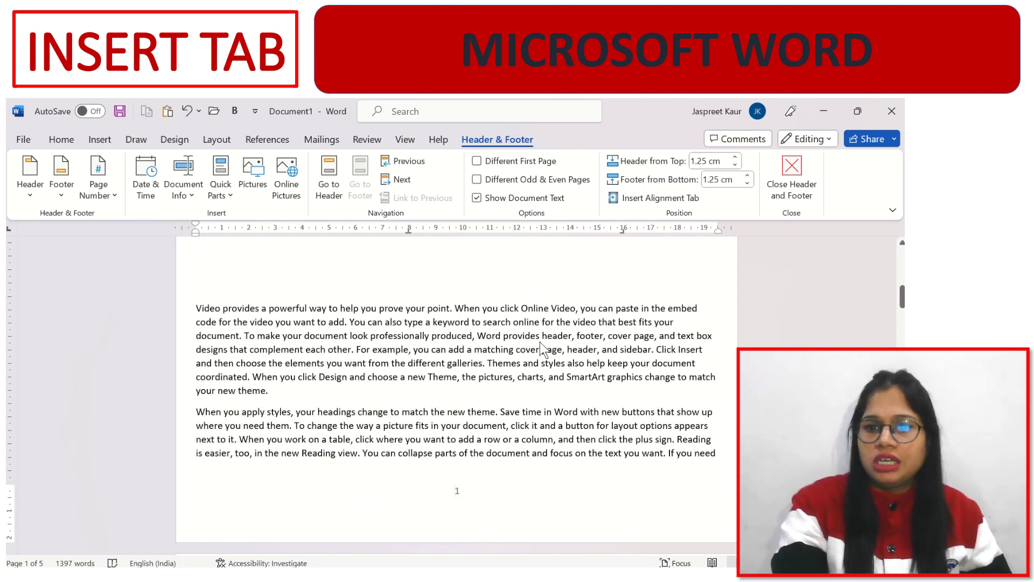
triple_click(540, 342)
drag(901, 307, 903, 334)
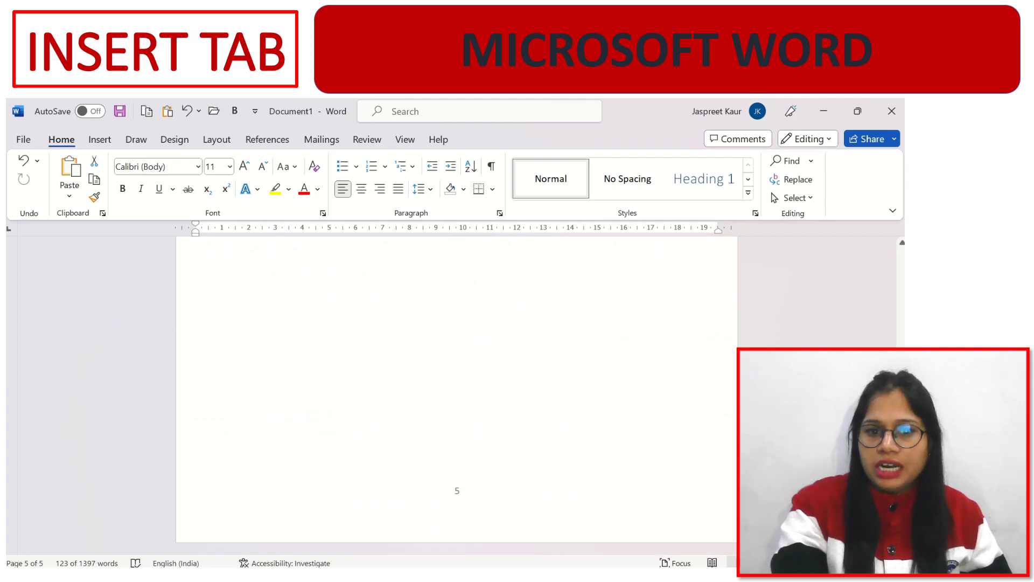
- Jump to the top of the document with Ctrl+Home and bring up the Insert commands
key(ctrl+Home)
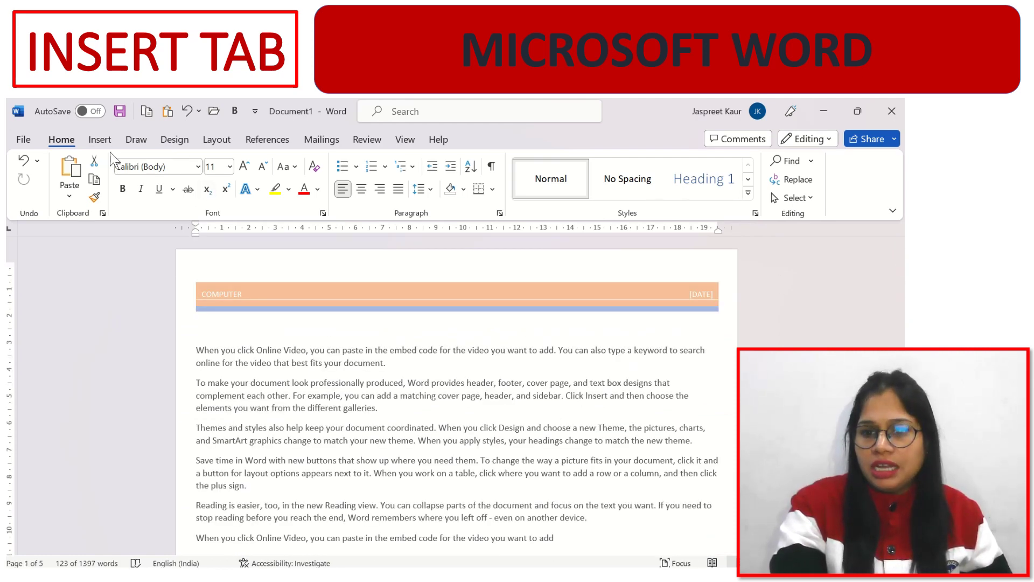
click(100, 142)
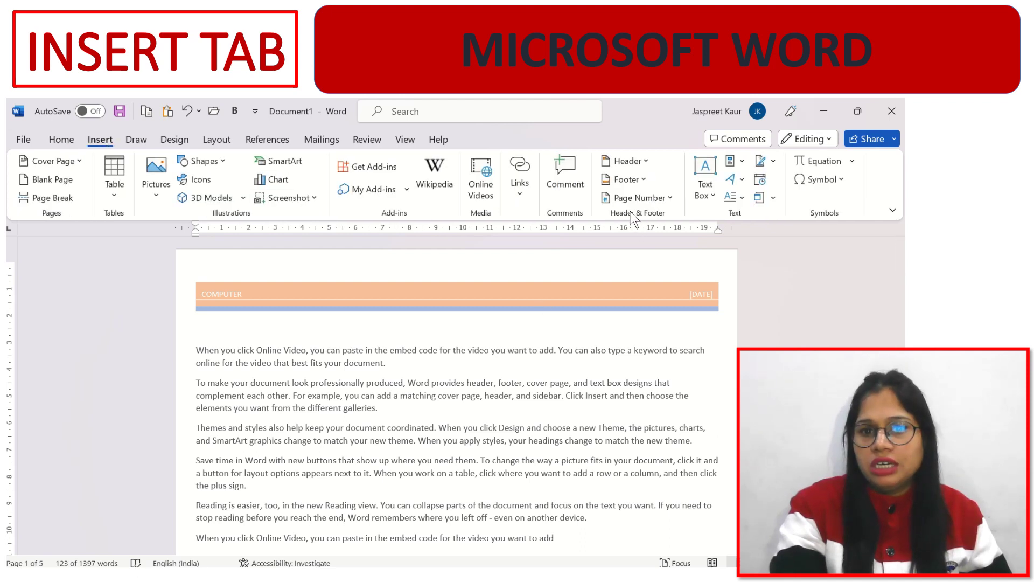